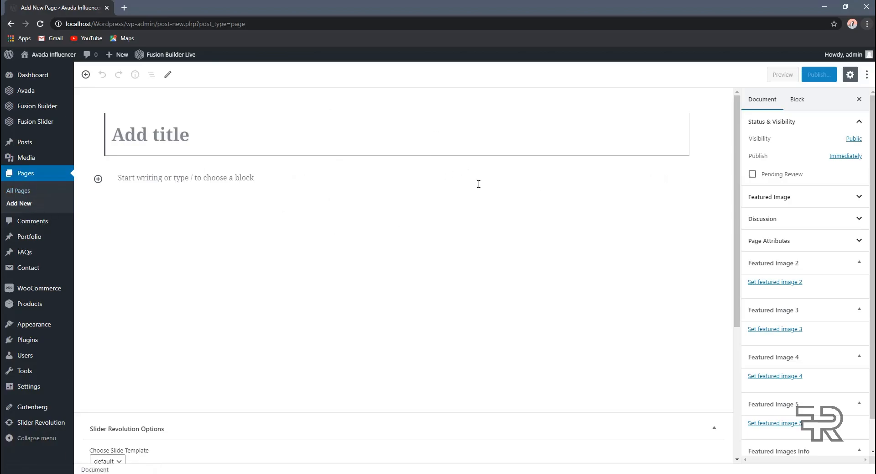
# - Title the new page "Gutenberg Page"
pyautogui.click(257, 136)
pyautogui.write('Gute')
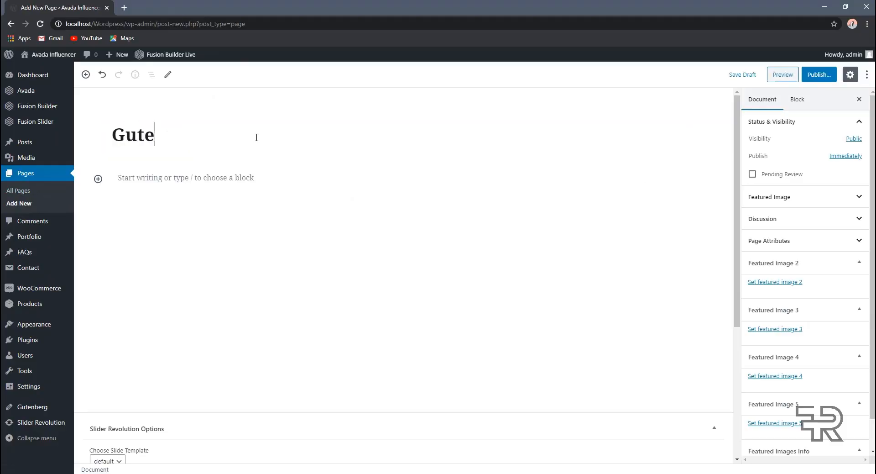
pyautogui.write('nberg Page')
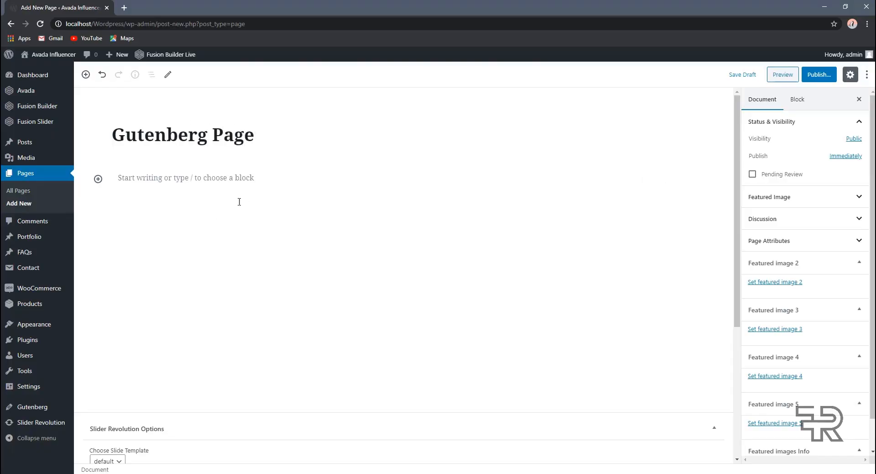
# - Examine the available block categories for the page: Formatting, Layout Elements, Widgets, Embeds, ThemePunch and WooCommerce
pyautogui.click(97, 178)
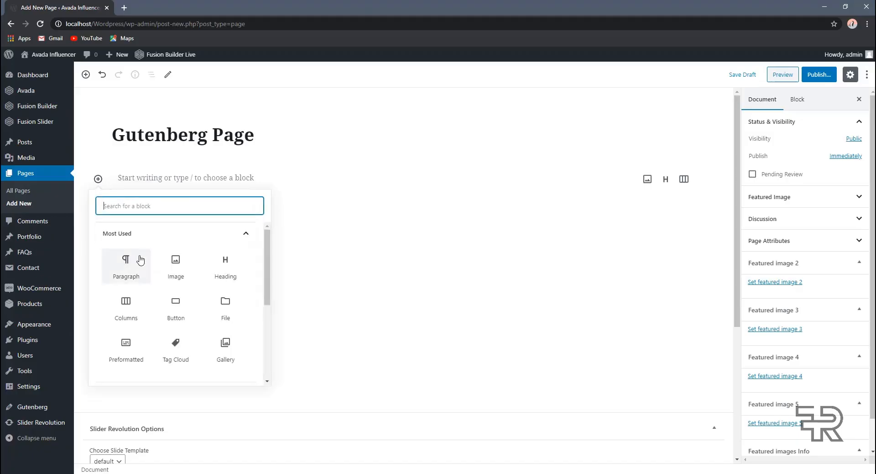
pyautogui.click(143, 241)
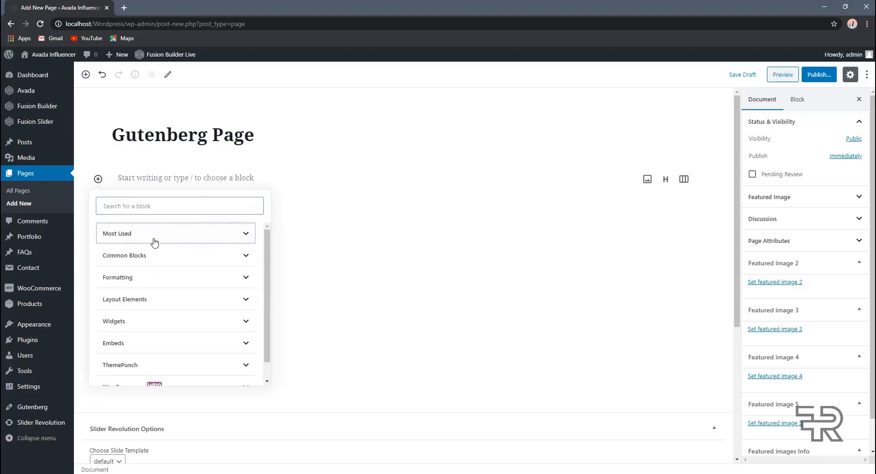
pyautogui.click(165, 276)
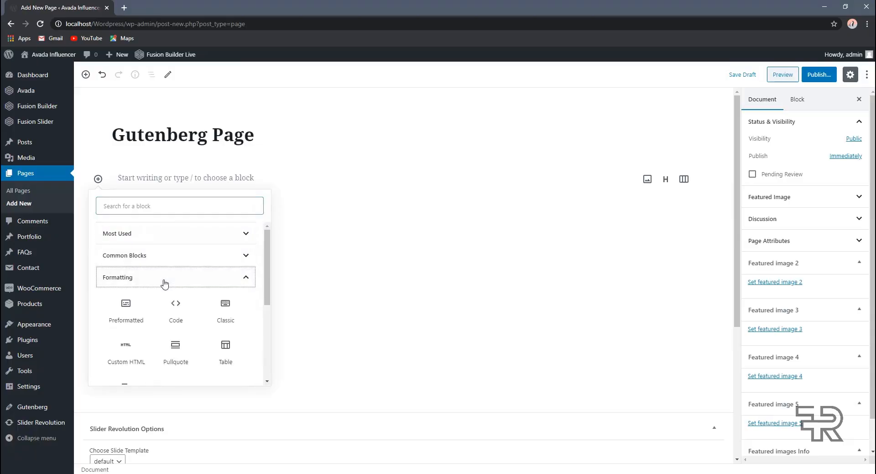
pyautogui.click(172, 240)
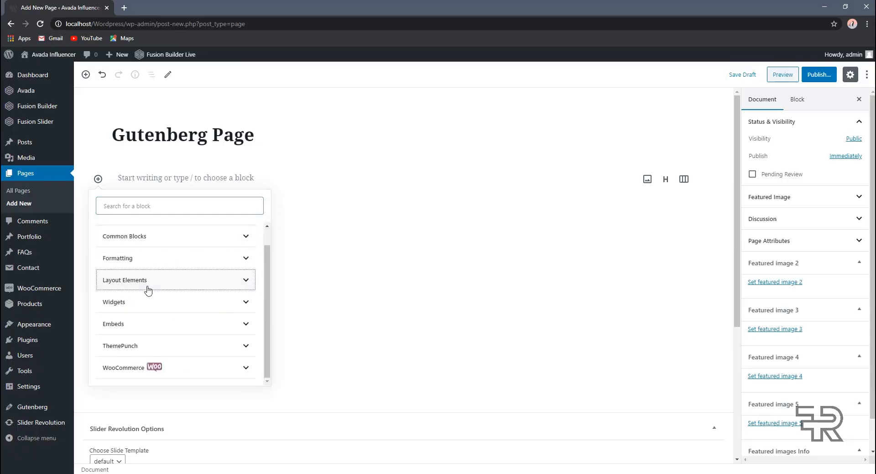
pyautogui.click(155, 283)
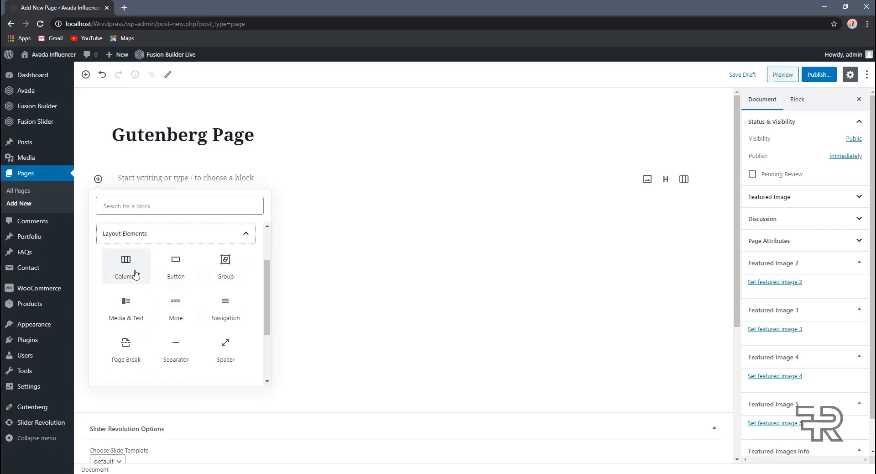
pyautogui.click(179, 240)
pyautogui.click(172, 248)
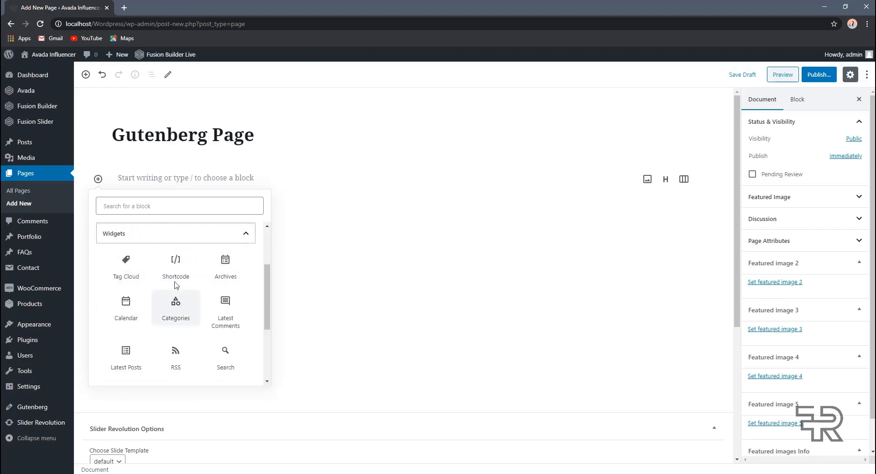
pyautogui.click(167, 238)
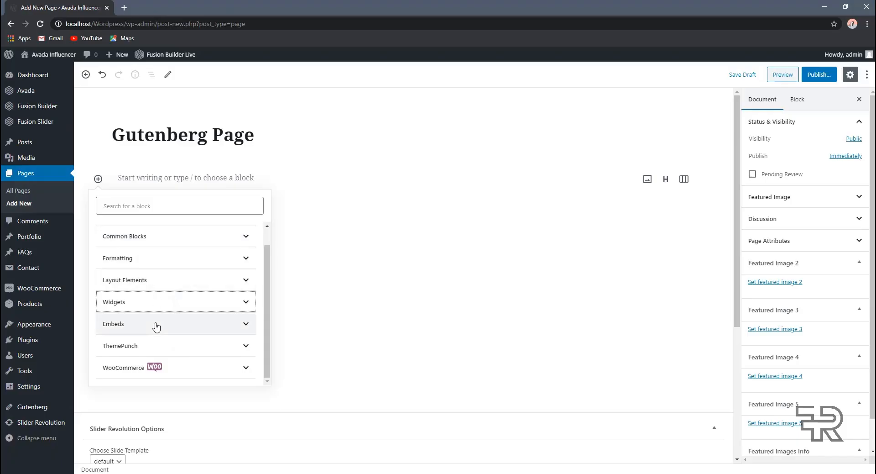
pyautogui.click(156, 324)
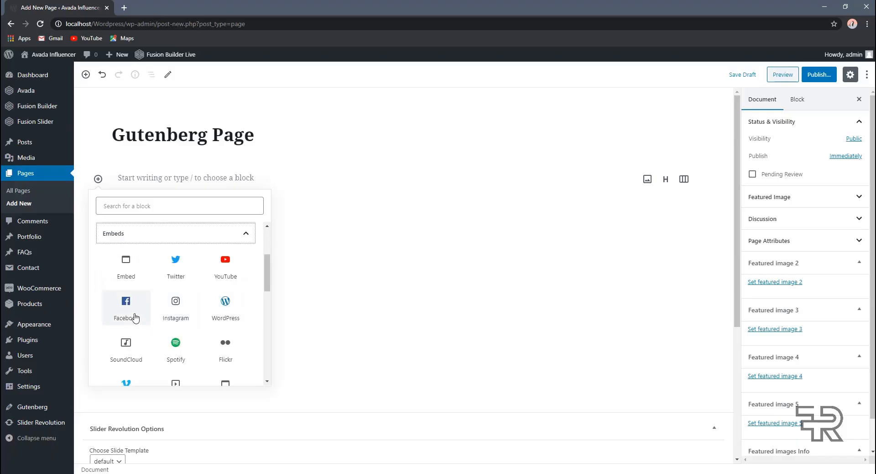
pyautogui.click(192, 238)
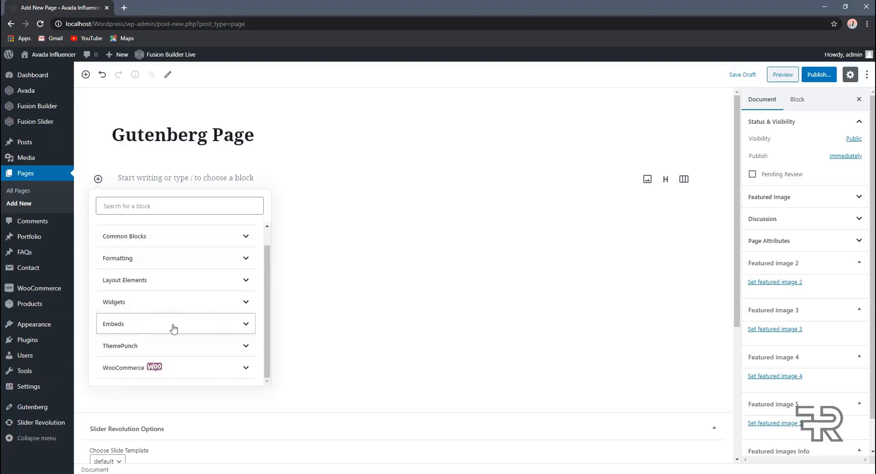
pyautogui.click(169, 345)
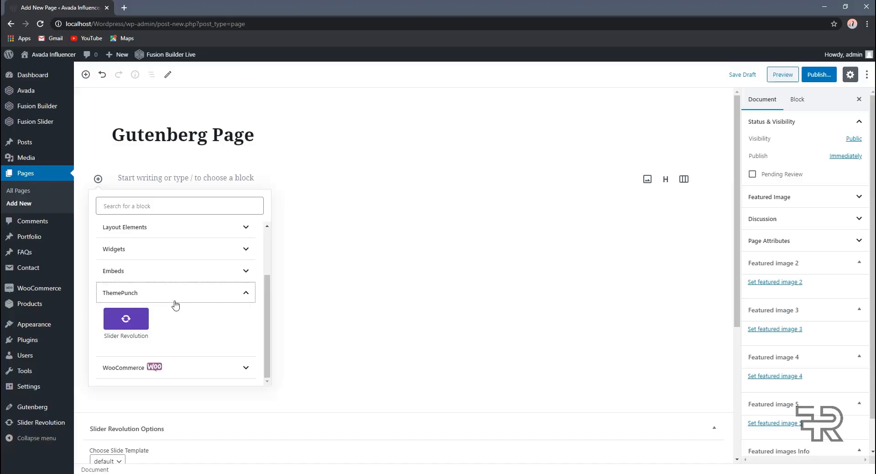
pyautogui.click(176, 365)
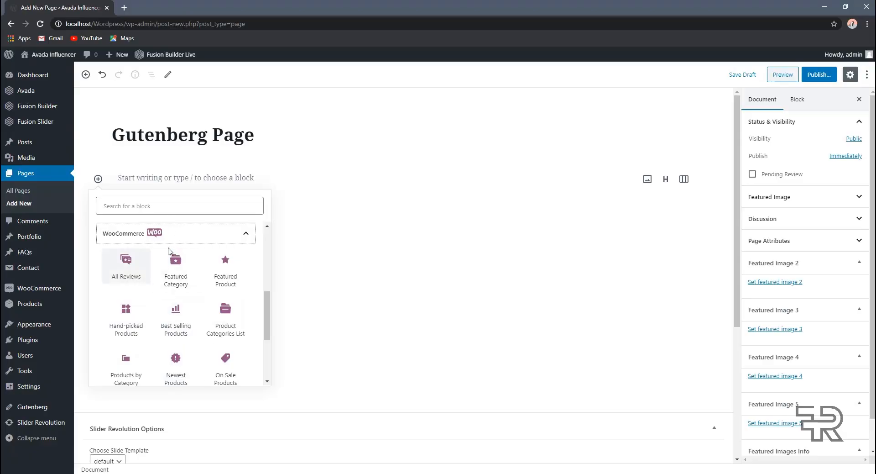
pyautogui.scroll(6, 178, 249)
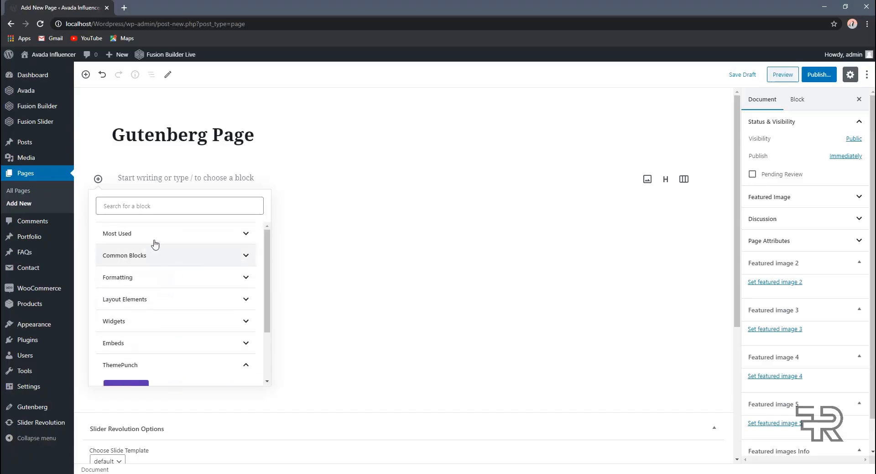
# - Insert a Heading block below the page title, choosing it from the most used blocks
pyautogui.click(150, 235)
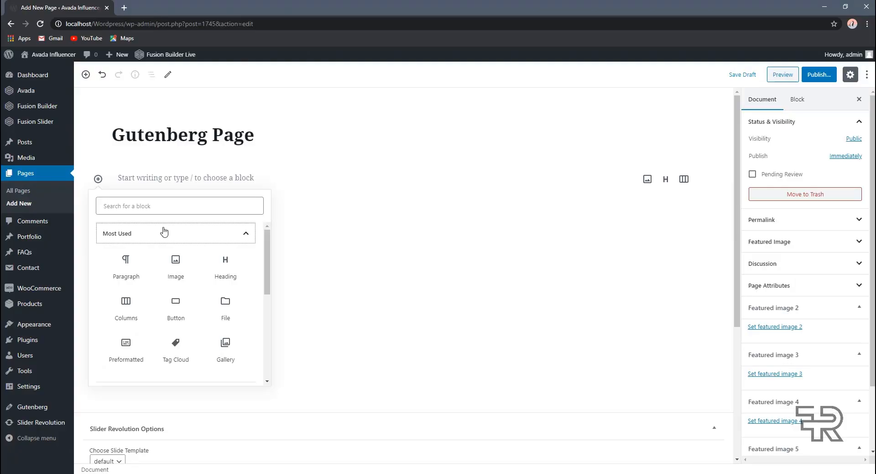
pyautogui.click(216, 273)
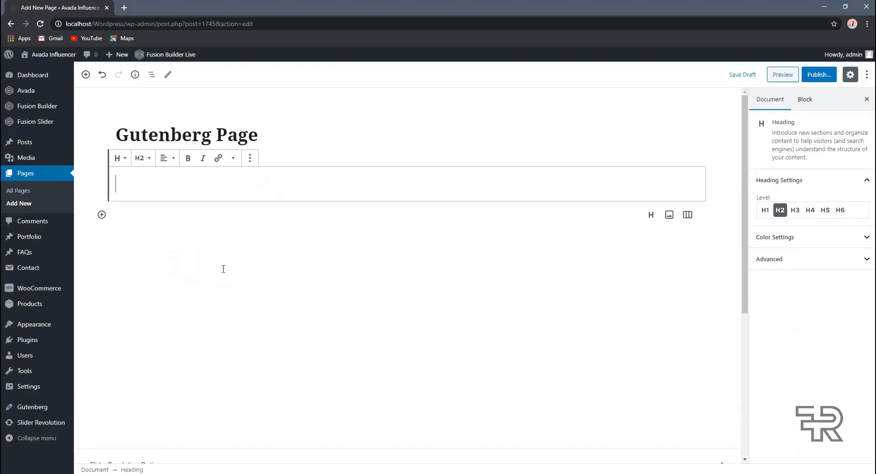
# - Try Heading 3 as the level of the empty heading block and restore it to Heading 2
pyautogui.click(122, 160)
pyautogui.click(141, 158)
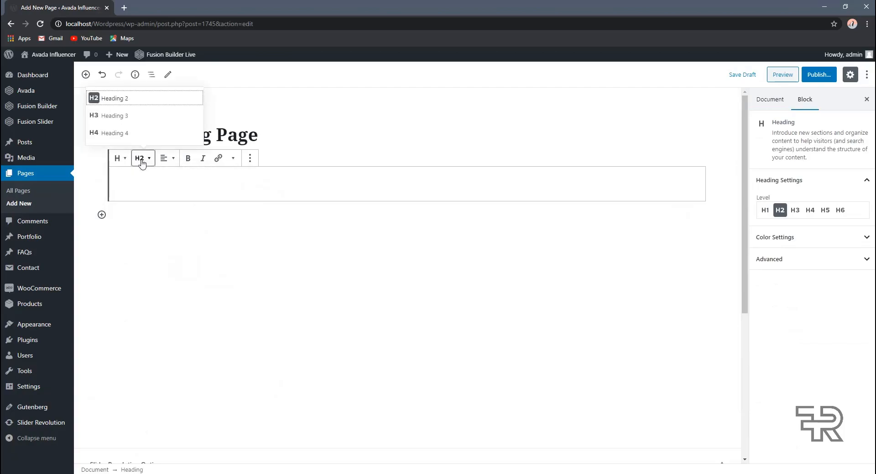
pyautogui.click(145, 121)
pyautogui.click(142, 160)
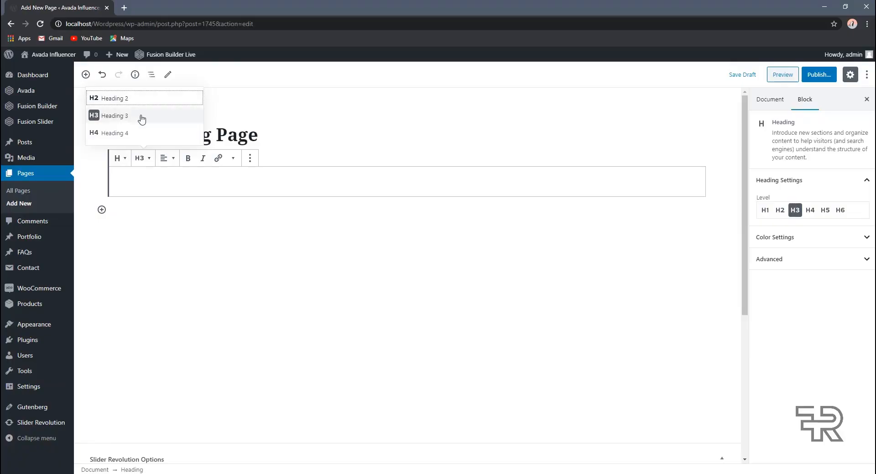
pyautogui.click(171, 187)
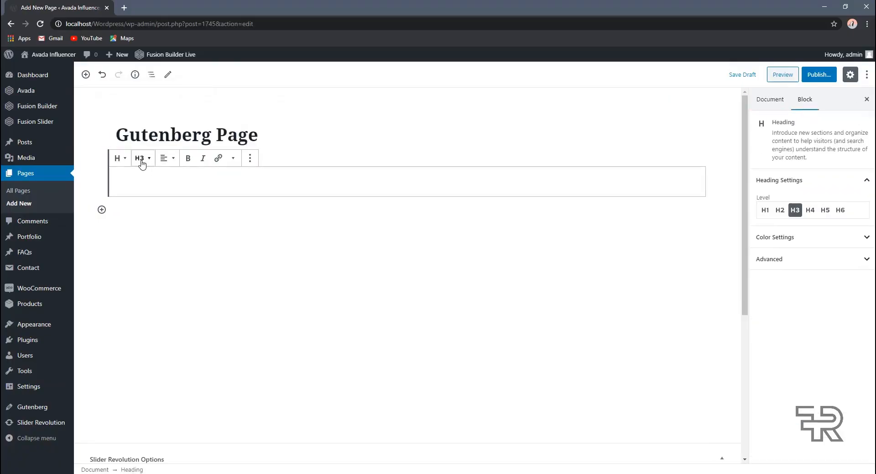
pyautogui.click(142, 162)
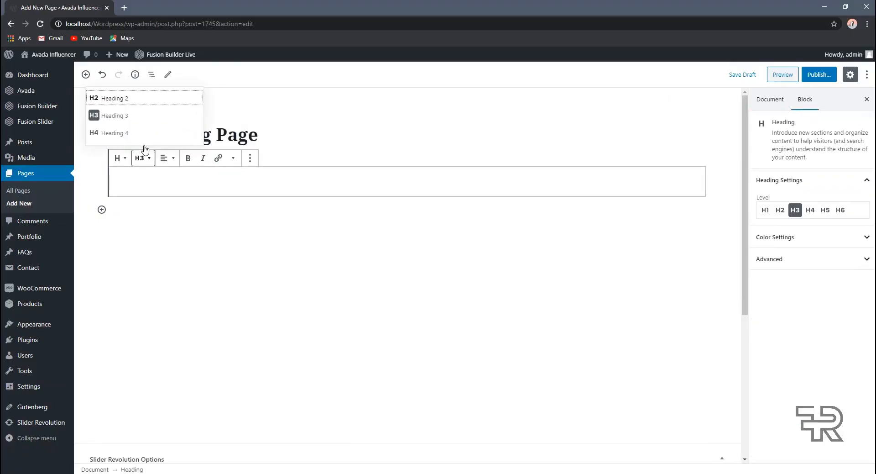
pyautogui.click(132, 117)
pyautogui.click(143, 158)
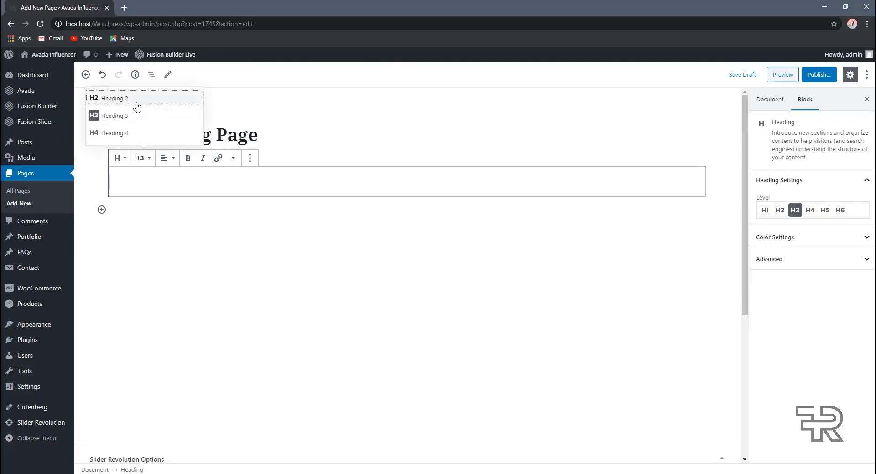
pyautogui.click(136, 104)
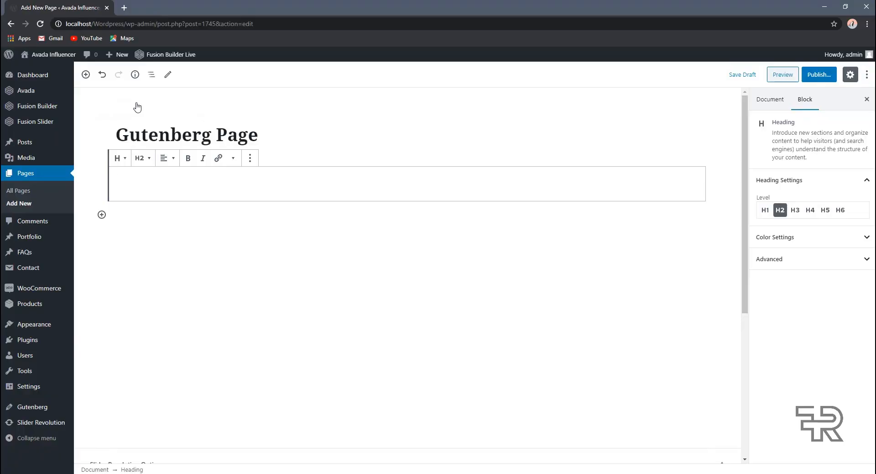
# - Enter "This is a Sub-heading." as the text of the heading block
pyautogui.write('This is ')
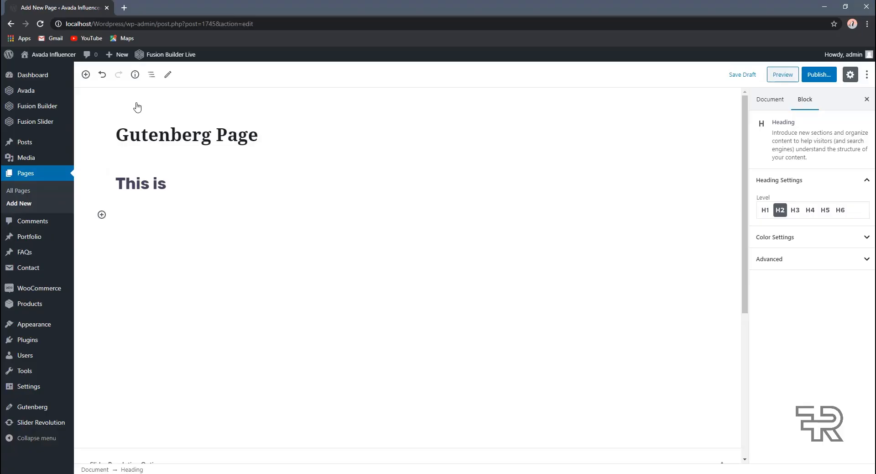
pyautogui.write('a Sub-heading')
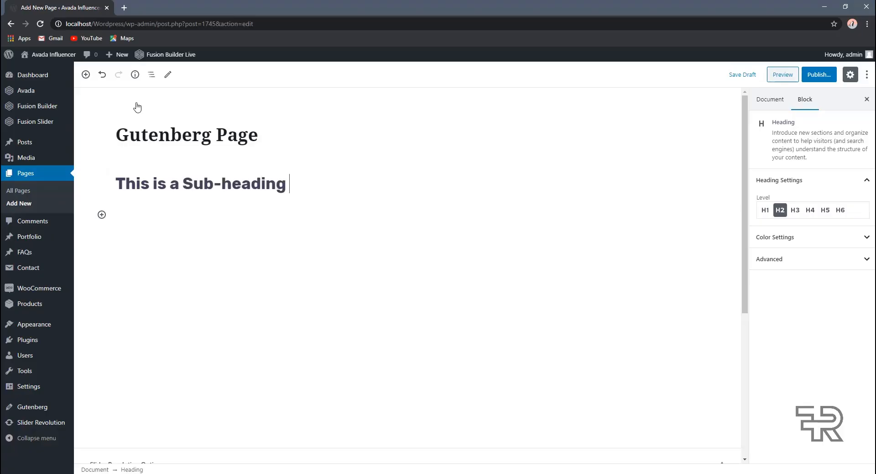
pyautogui.write('.')
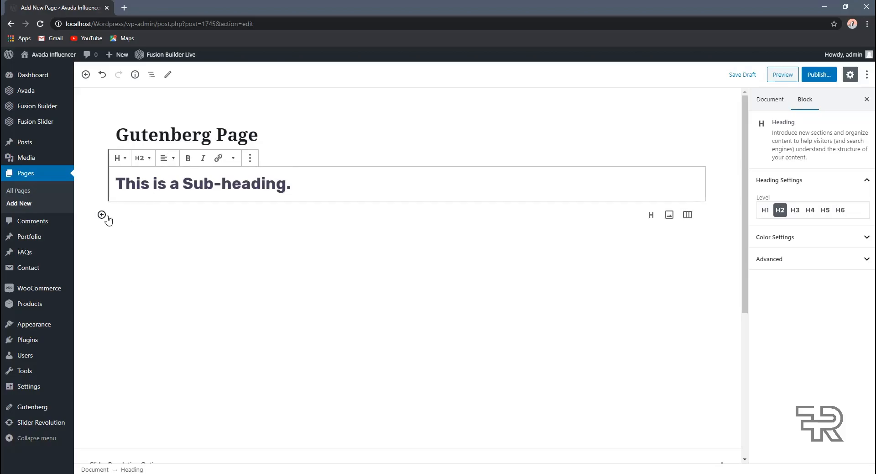
# - Add a Paragraph block under the sub-heading with the text "Lorem Ipsum Dummy text."
pyautogui.click(102, 214)
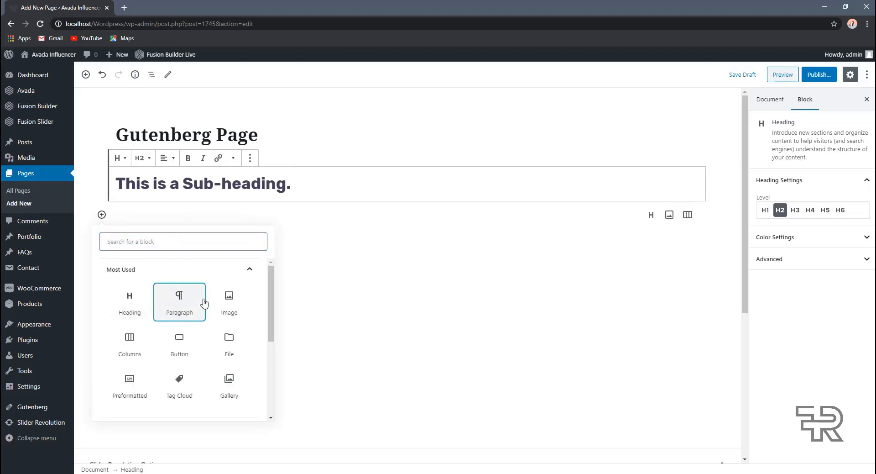
pyautogui.click(177, 297)
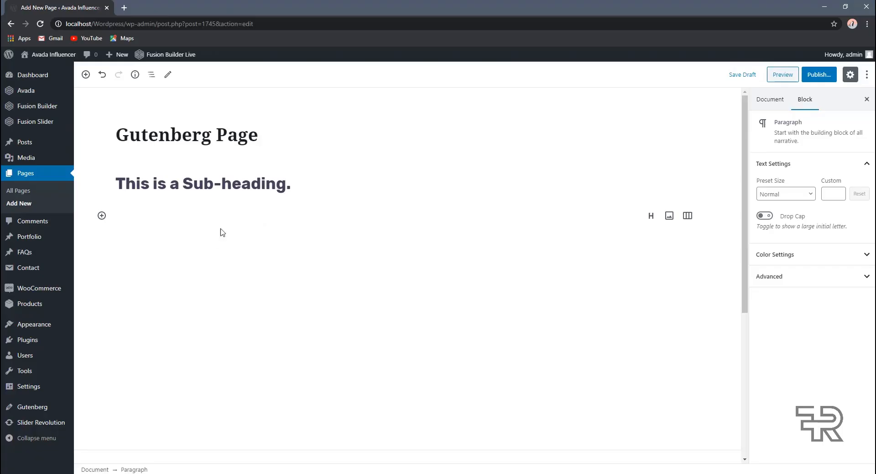
pyautogui.write('L')
pyautogui.press('BackSpace')
pyautogui.press('BackSpace')
pyautogui.press('BackSpace')
pyautogui.write('orem Ipsum')
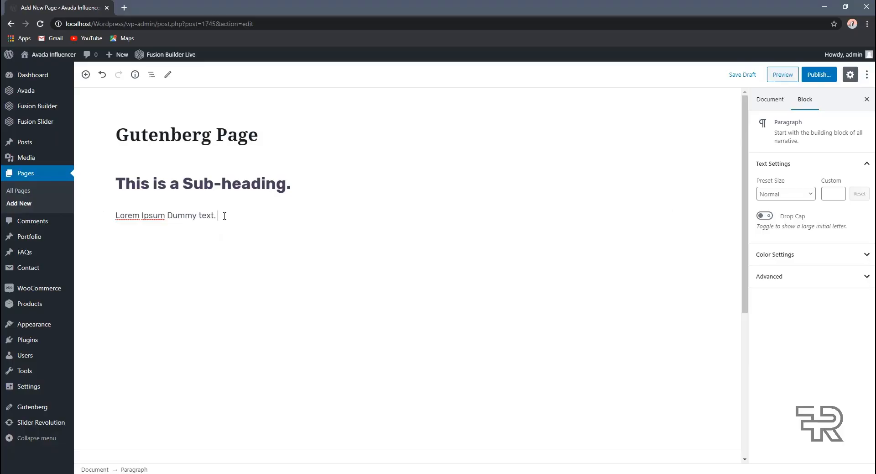
# - Copy the sentence "Lorem Ipsum Dummy text." and paste it three more times at the end of the paragraph
pyautogui.tripleClick(224, 216)
pyautogui.hotkey('ctrl', 'c')
pyautogui.press('End')
pyautogui.hotkey('ctrl', 'v')
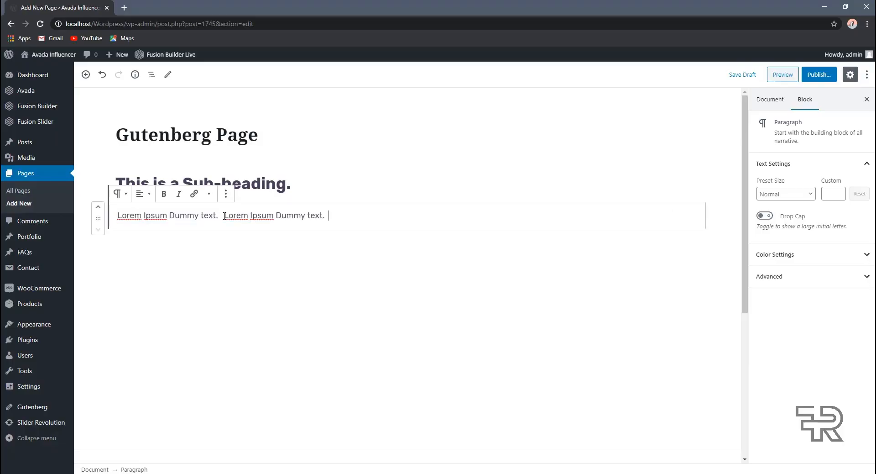
pyautogui.hotkey('ctrl', 'v')
pyautogui.hotkey('ctrl', 'v')
pyautogui.click(326, 208)
pyautogui.click(336, 192)
pyautogui.click(340, 217)
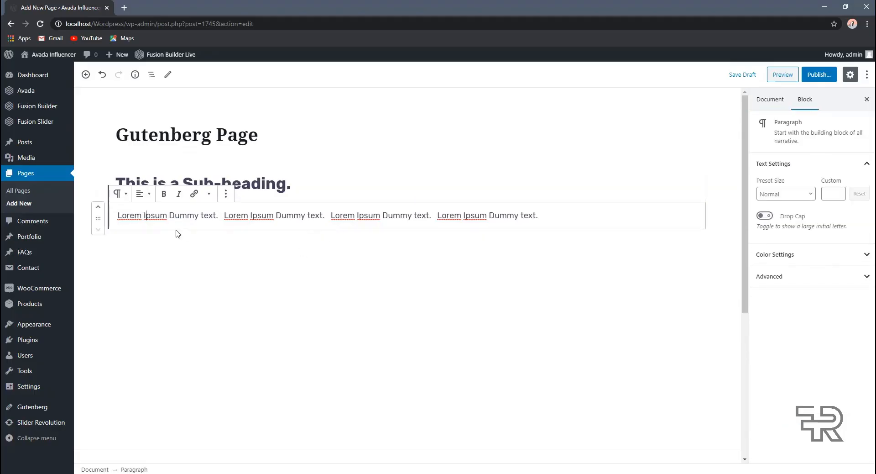
pyautogui.click(155, 249)
pyautogui.click(210, 252)
pyautogui.click(441, 183)
pyautogui.click(360, 248)
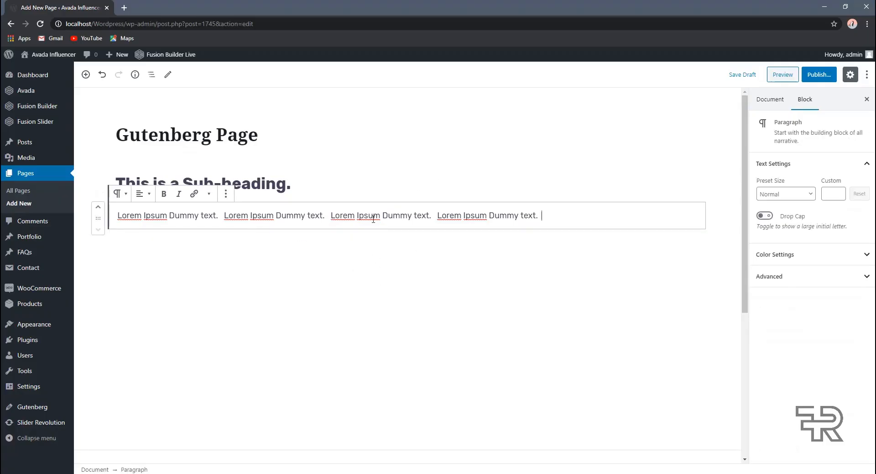
# - Insert a Columns block below the paragraph using the pattern with two equal columns
pyautogui.click(85, 75)
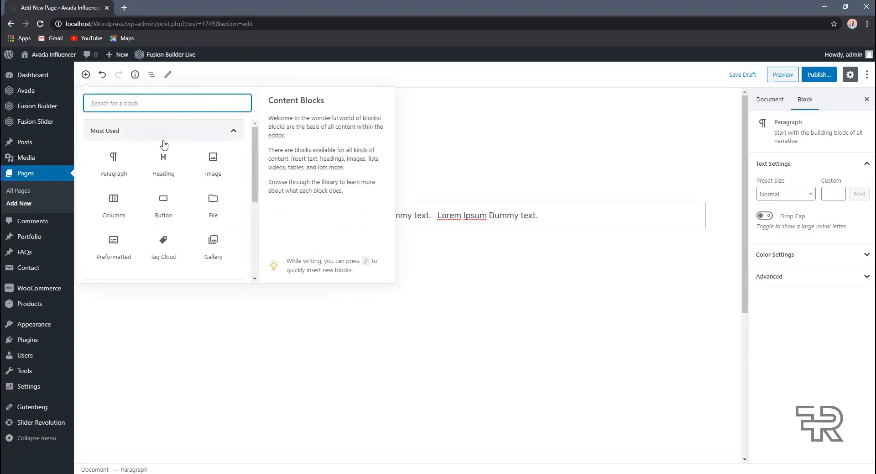
pyautogui.click(113, 210)
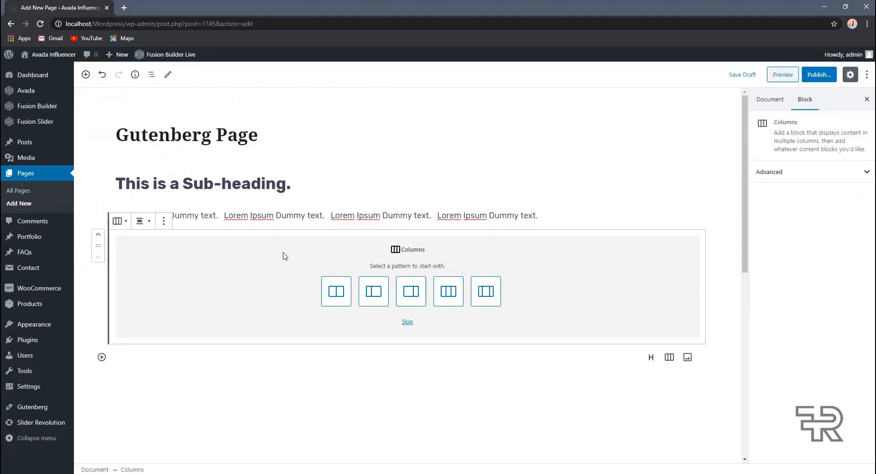
pyautogui.click(333, 297)
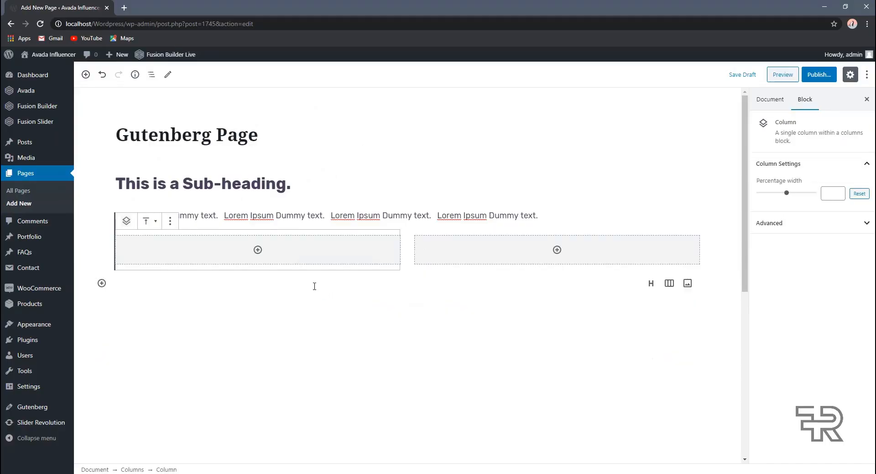
# - Insert an Image block in the first column showing the pink gift box picture from the Media Library
pyautogui.click(258, 250)
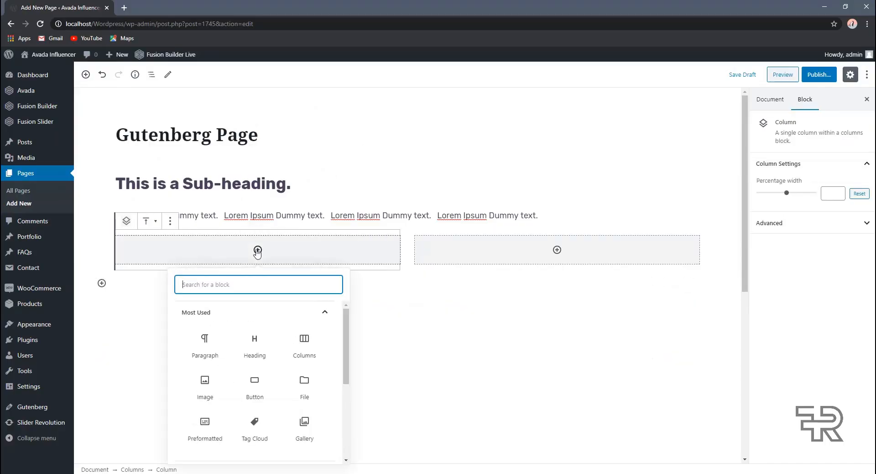
pyautogui.click(218, 399)
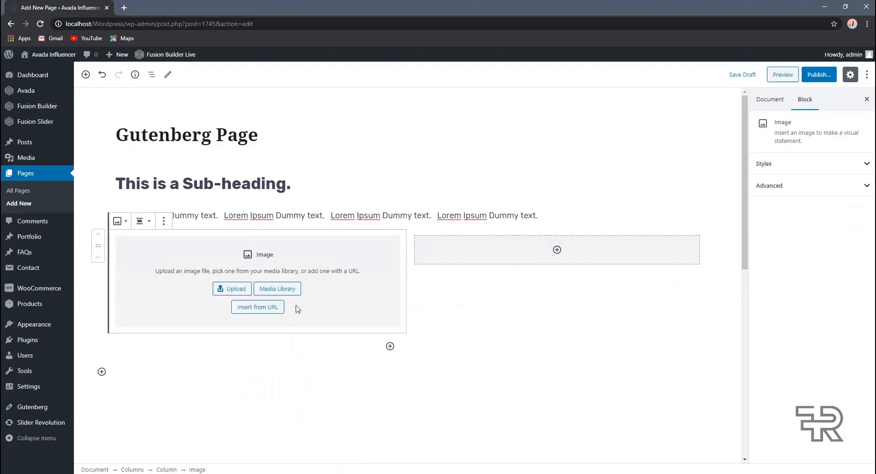
pyautogui.click(275, 290)
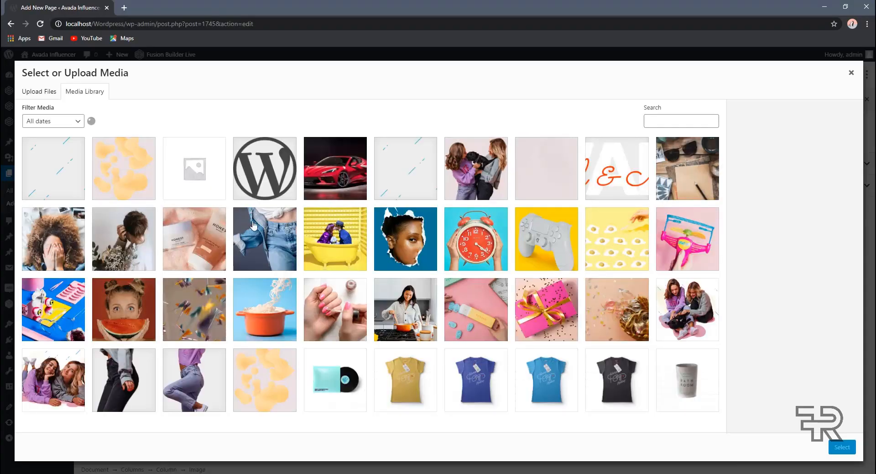
pyautogui.click(536, 315)
pyautogui.click(842, 446)
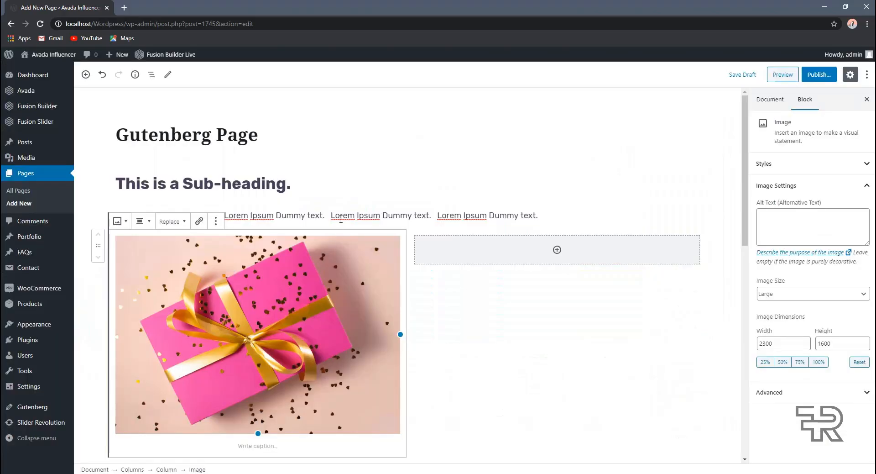
# - Add a Heading 3 block in the empty second column with the text "This is another Heading"
pyautogui.click(501, 261)
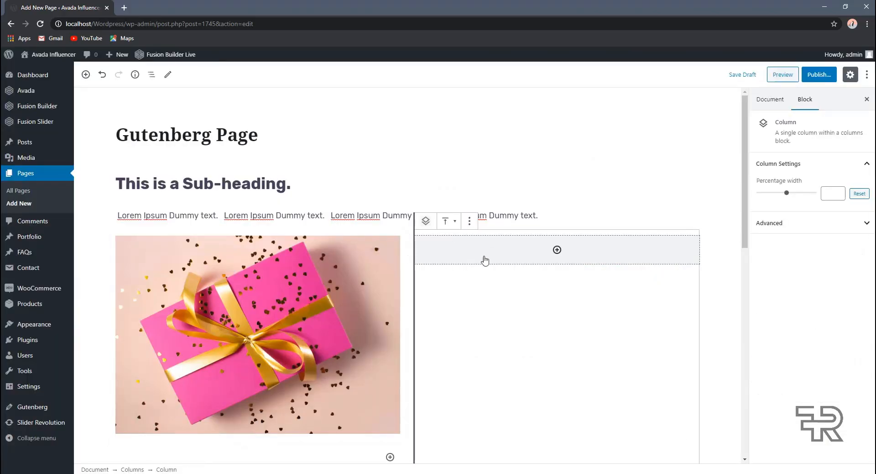
pyautogui.click(557, 250)
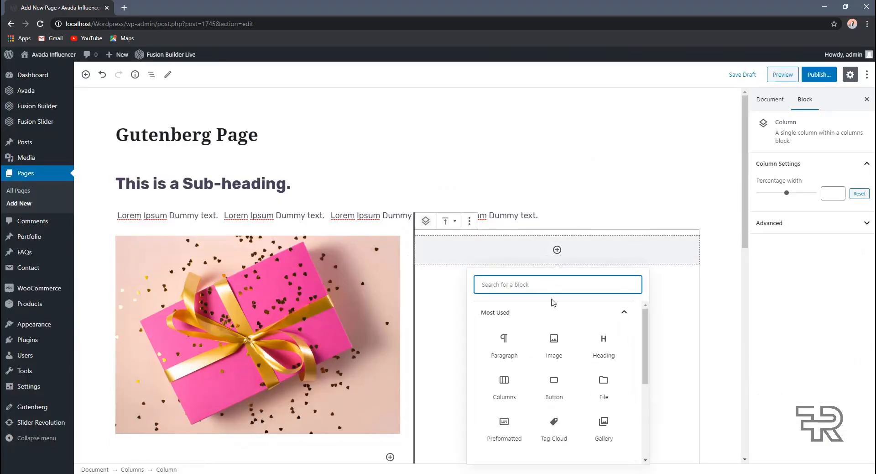
pyautogui.click(601, 346)
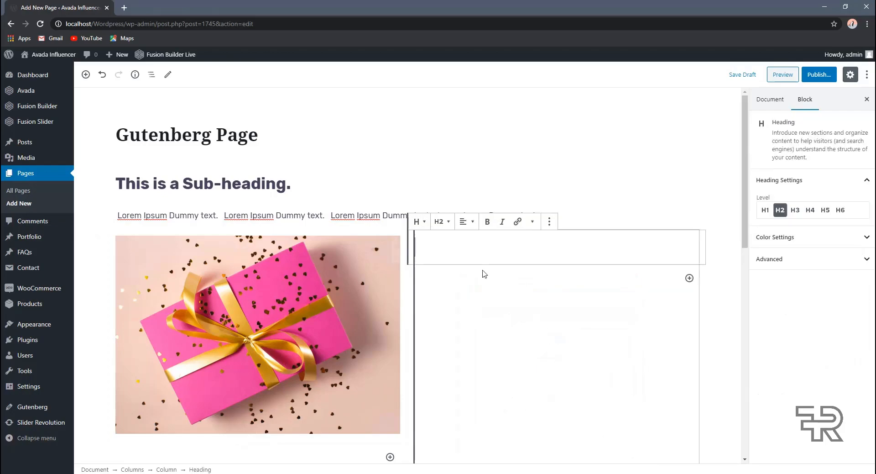
pyautogui.click(442, 222)
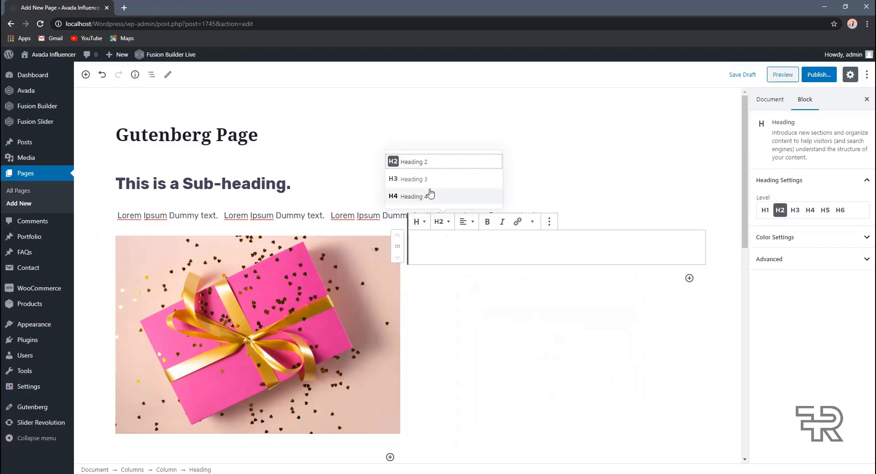
pyautogui.press('Return')
pyautogui.write('T')
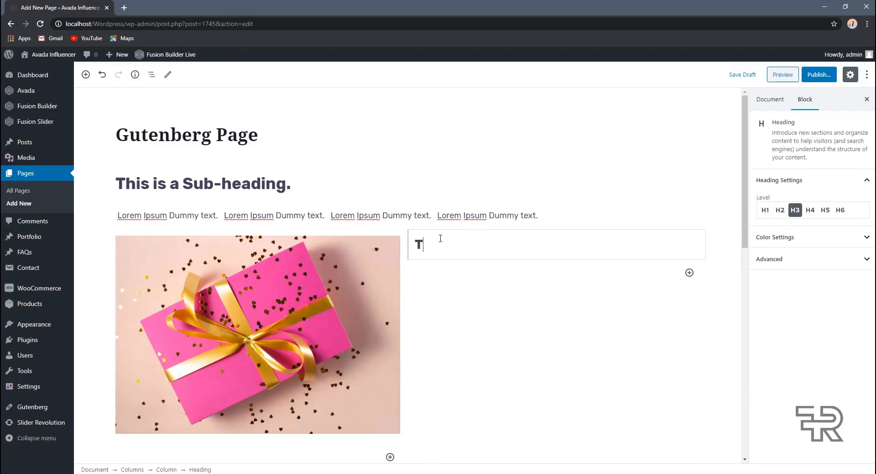
pyautogui.write('his is an')
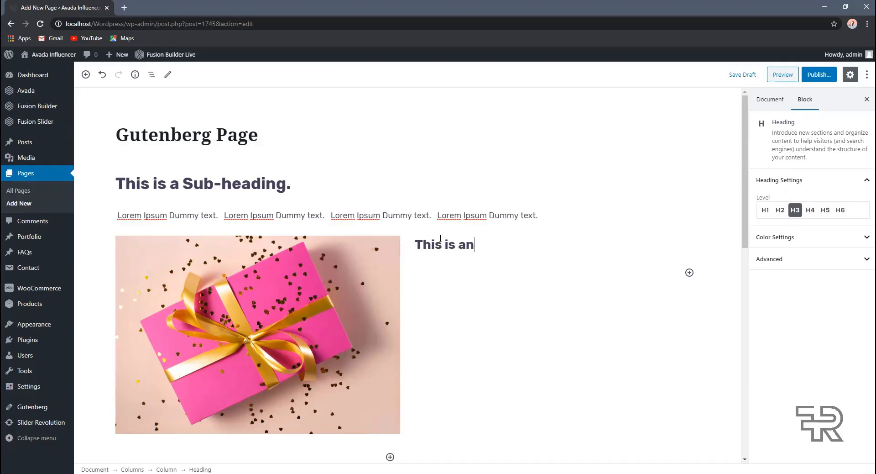
pyautogui.write('other Heado')
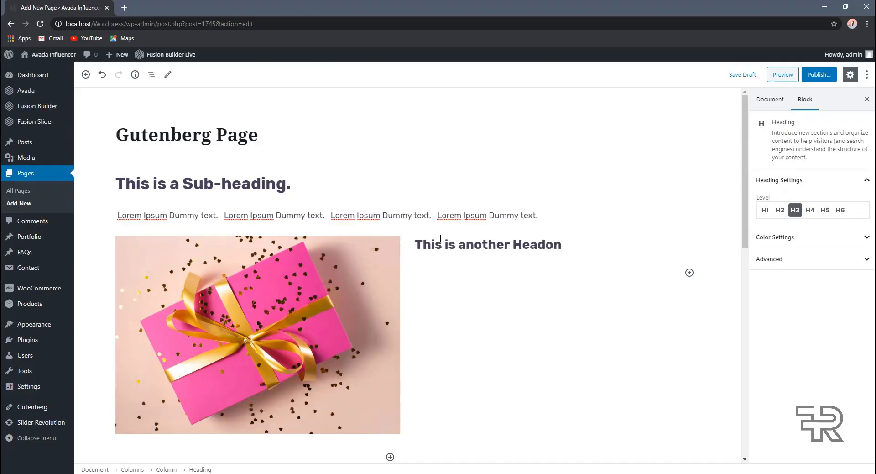
pyautogui.press('BackSpace')
pyautogui.write('ing')
# - Add a Paragraph block under the new heading and fill it with a copy of the full-width Lorem Ipsum paragraph
pyautogui.click(690, 272)
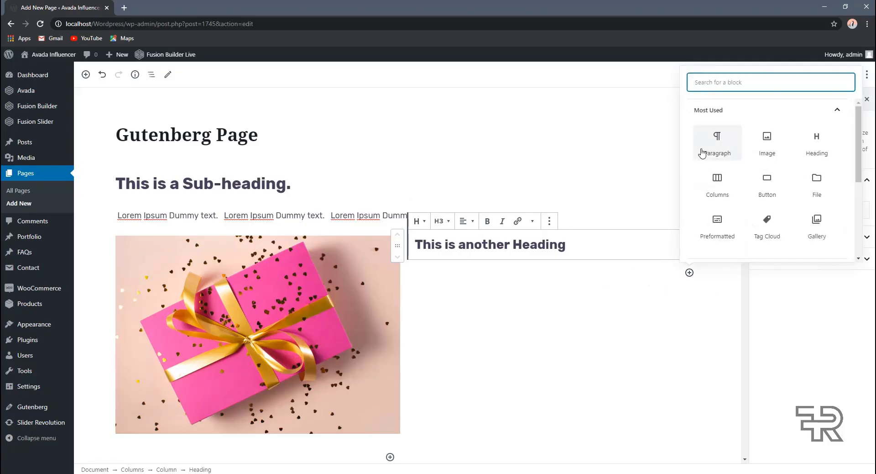
pyautogui.click(701, 152)
pyautogui.write('Lo')
pyautogui.press('BackSpace')
pyautogui.tripleClick(518, 215)
pyautogui.click(520, 270)
pyautogui.hotkey('ctrl', 'v')
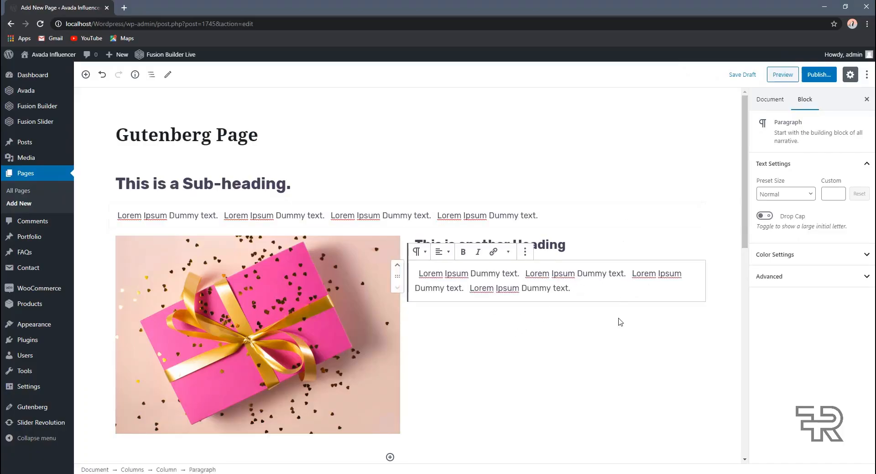
# - Insert a Button block below the paragraph in the second column
pyautogui.scroll(-2, 540, 245)
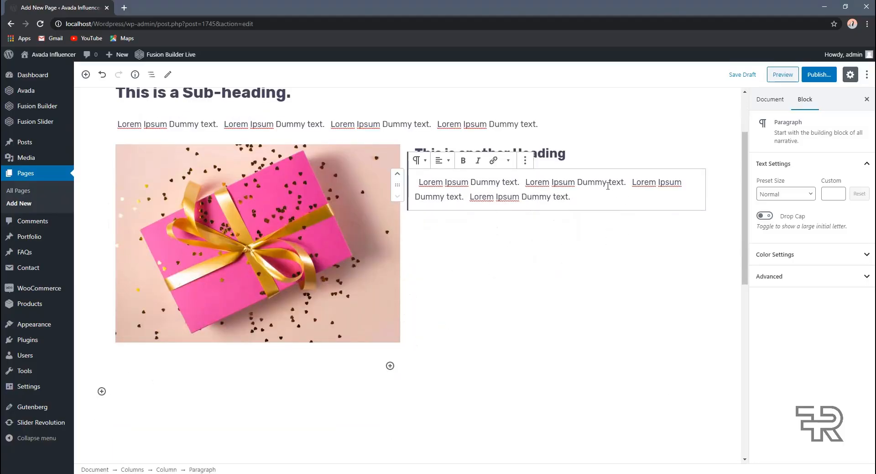
pyautogui.scroll(1, 495, 237)
pyautogui.scroll(1, 278, 217)
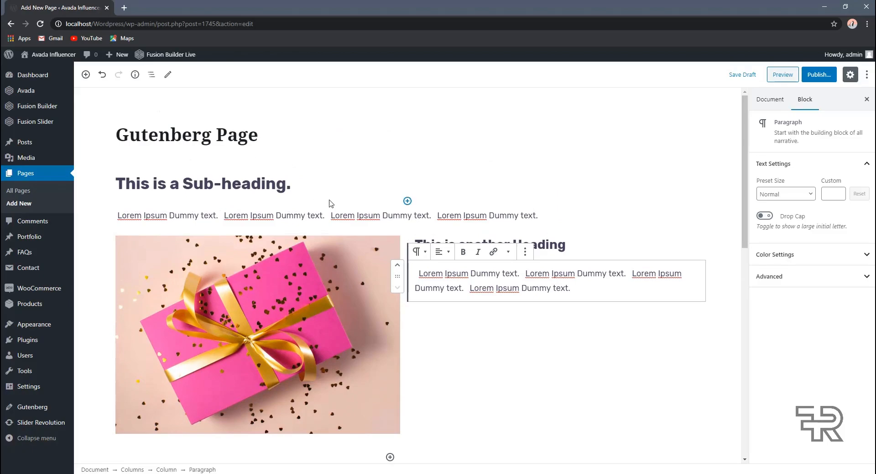
pyautogui.click(86, 74)
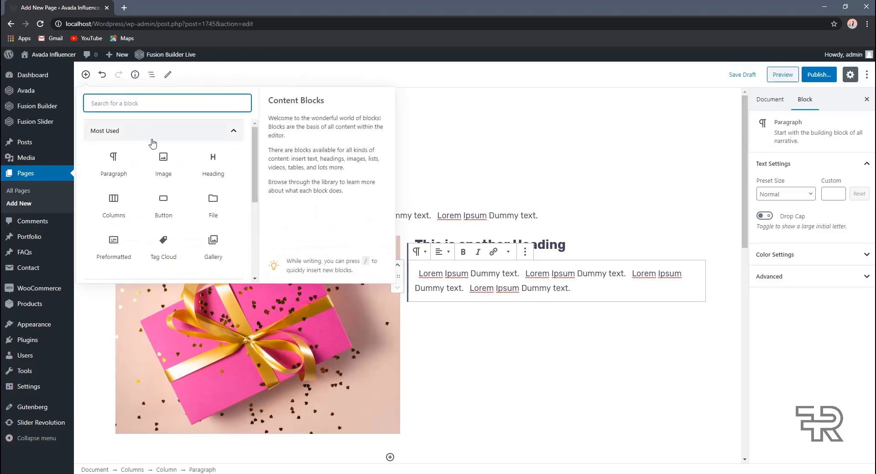
pyautogui.click(161, 201)
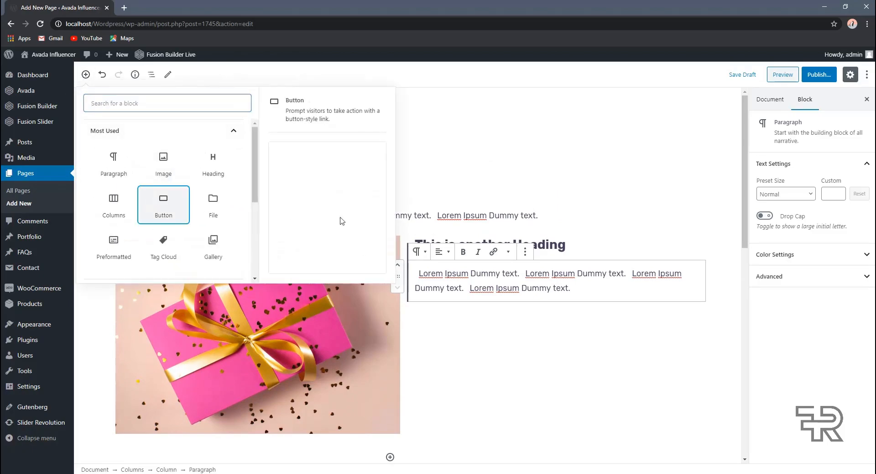
# - Look through the block library's categories, including the blocks under Layout Elements
pyautogui.scroll(-1, 434, 265)
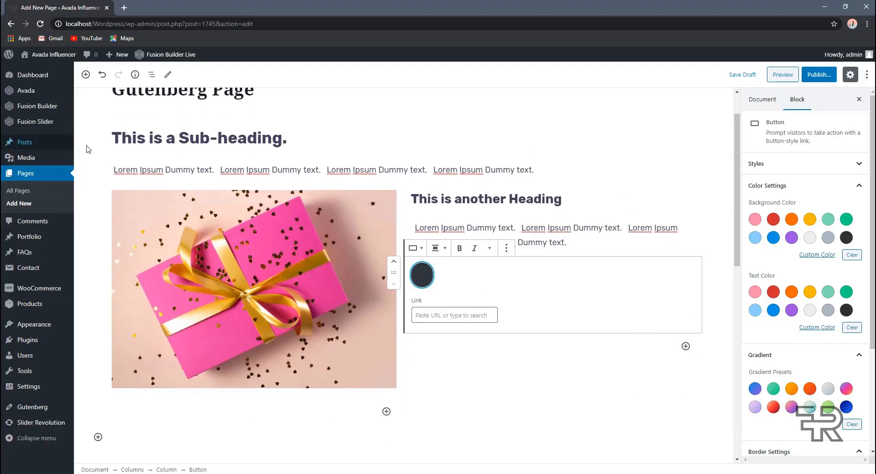
pyautogui.scroll(1, 83, 146)
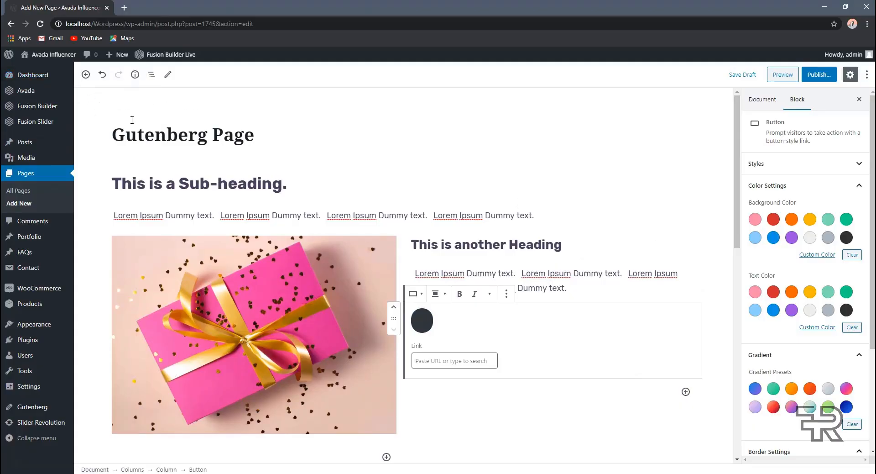
pyautogui.click(86, 74)
pyautogui.click(142, 131)
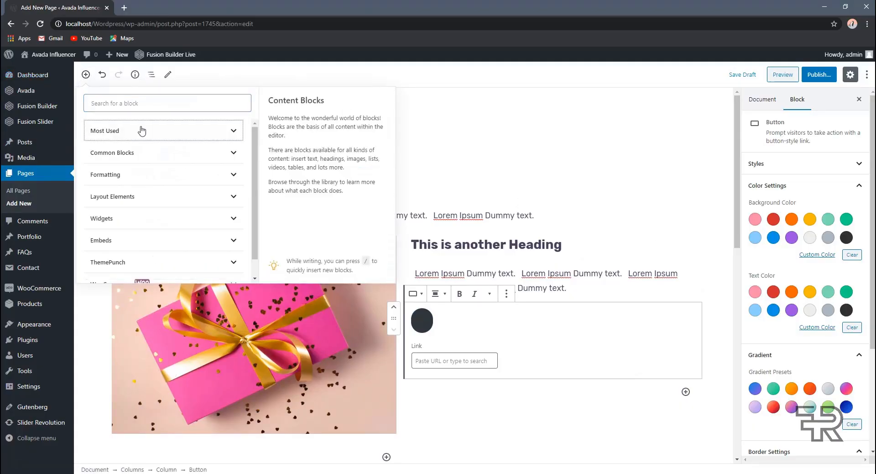
pyautogui.click(141, 174)
pyautogui.click(134, 132)
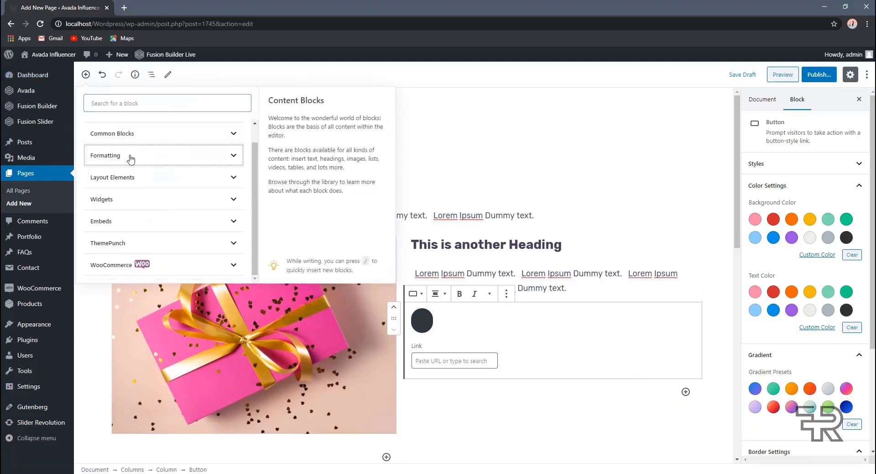
pyautogui.click(132, 177)
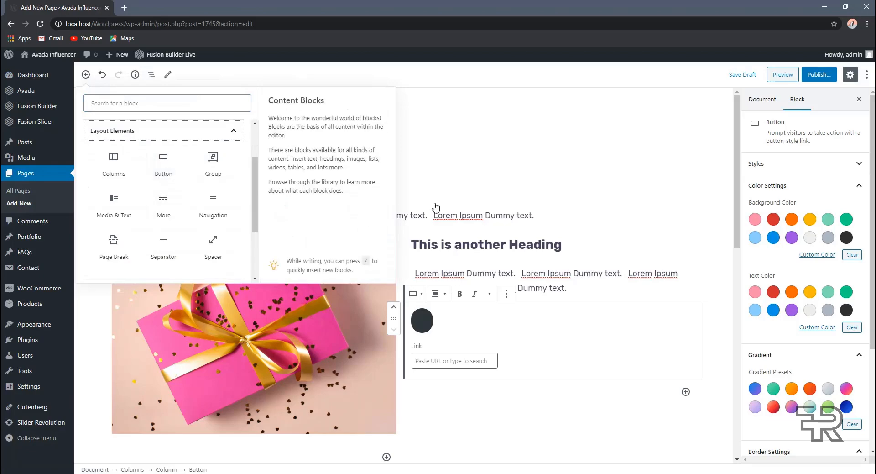
# - Label the new button "Read More" and set its link to "#"
pyautogui.click(435, 325)
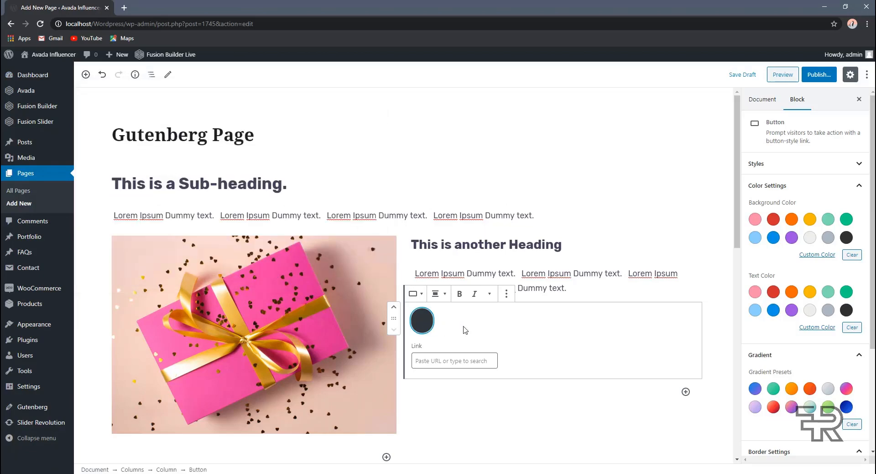
pyautogui.write('Read')
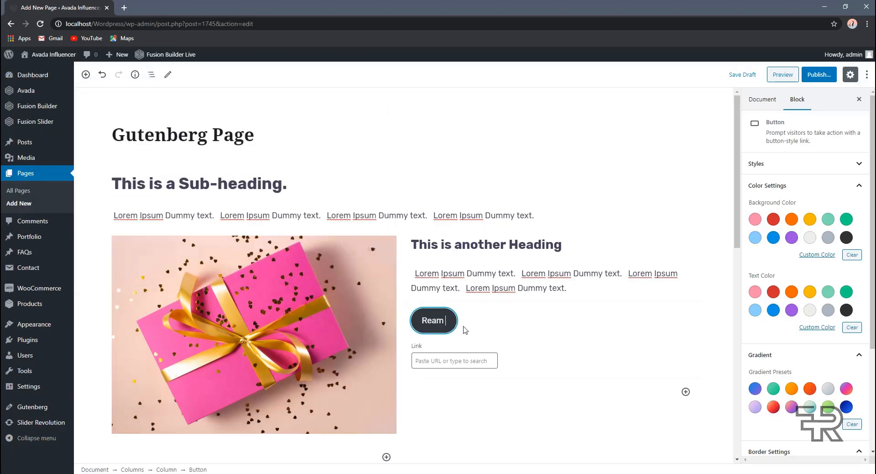
pyautogui.write(' More')
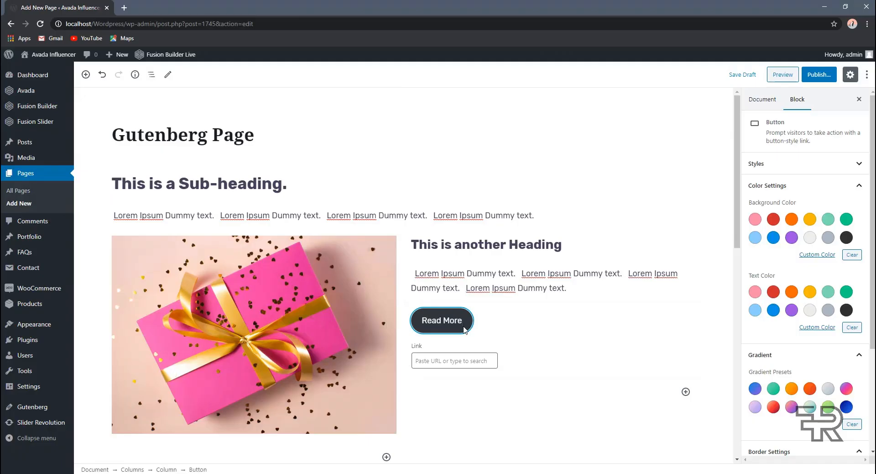
pyautogui.click(452, 360)
pyautogui.write('#')
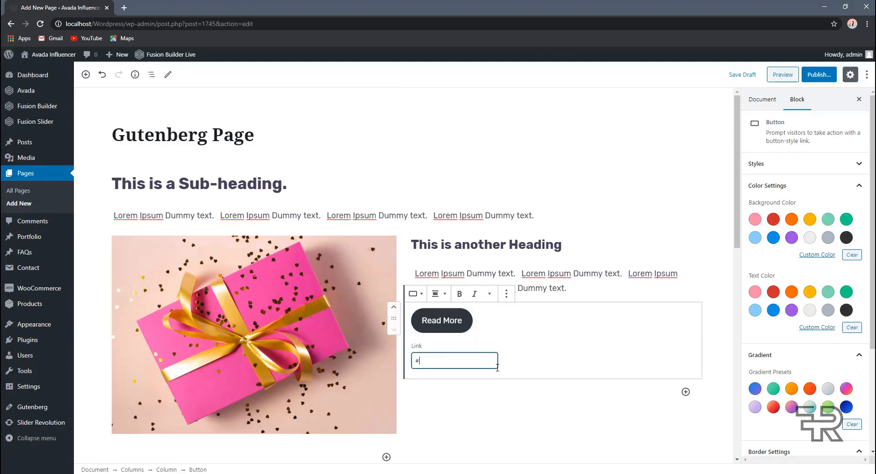
# - Try center alignment and right alignment on the Read More button
pyautogui.click(438, 293)
pyautogui.click(431, 258)
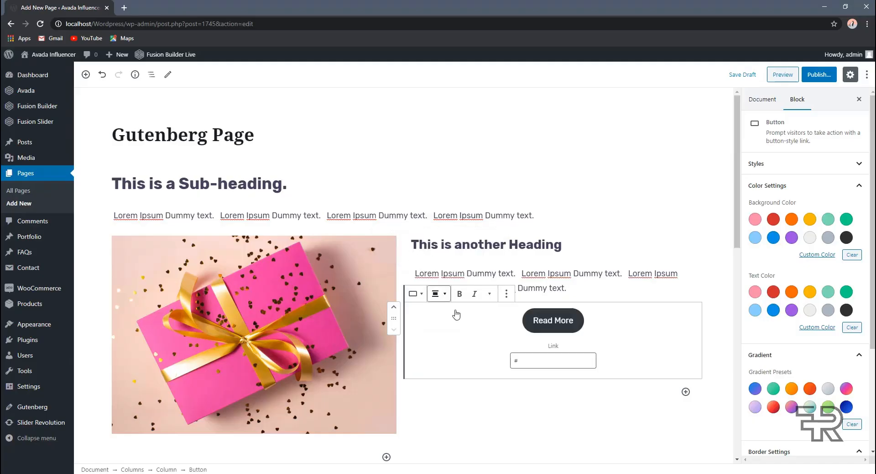
pyautogui.click(438, 293)
pyautogui.click(432, 269)
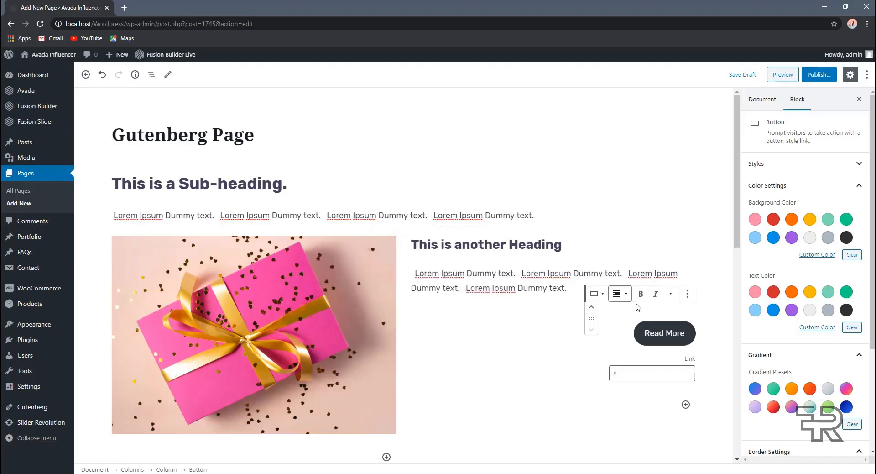
# - Align the Read More button to the left of its column
pyautogui.click(619, 294)
pyautogui.click(609, 239)
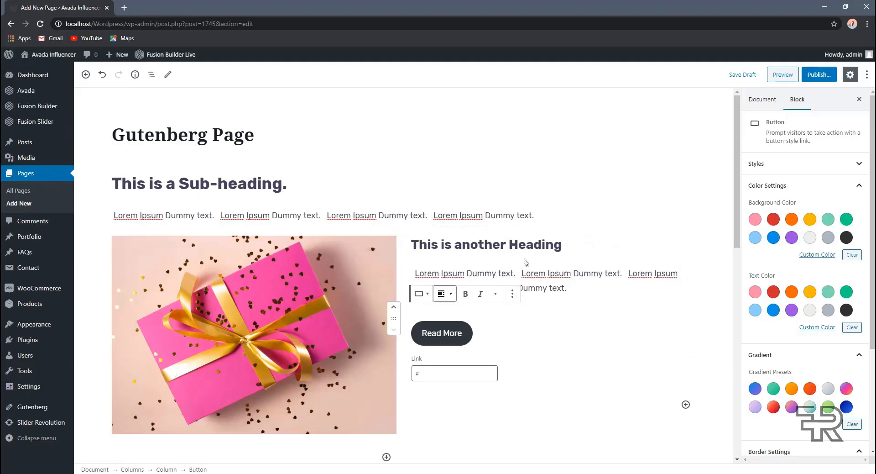
pyautogui.scroll(-2, 543, 321)
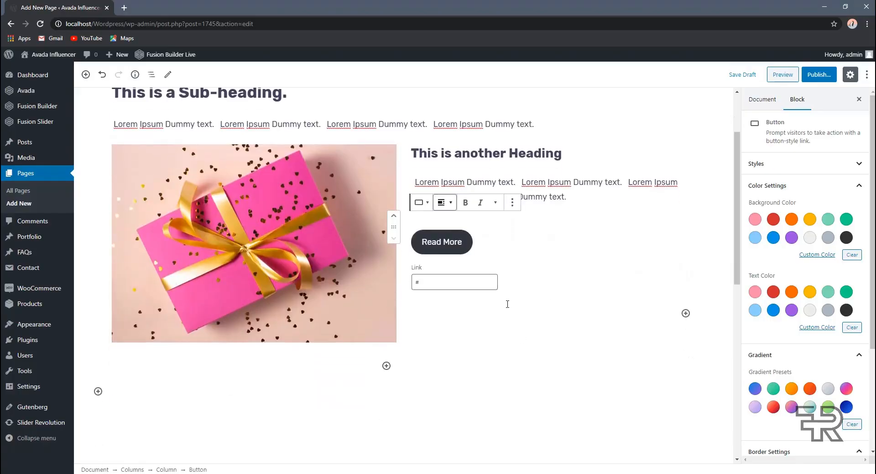
pyautogui.click(488, 280)
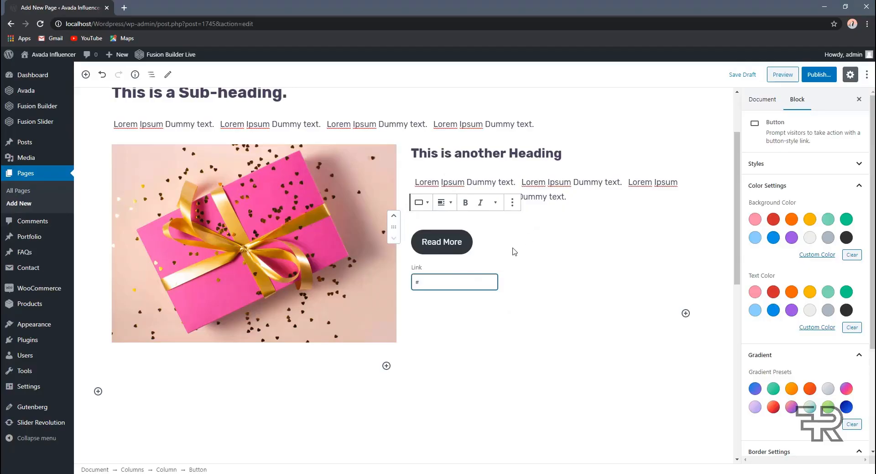
# - Delete the extra spaces at the start of the second column's Lorem Ipsum paragraph
pyautogui.click(522, 184)
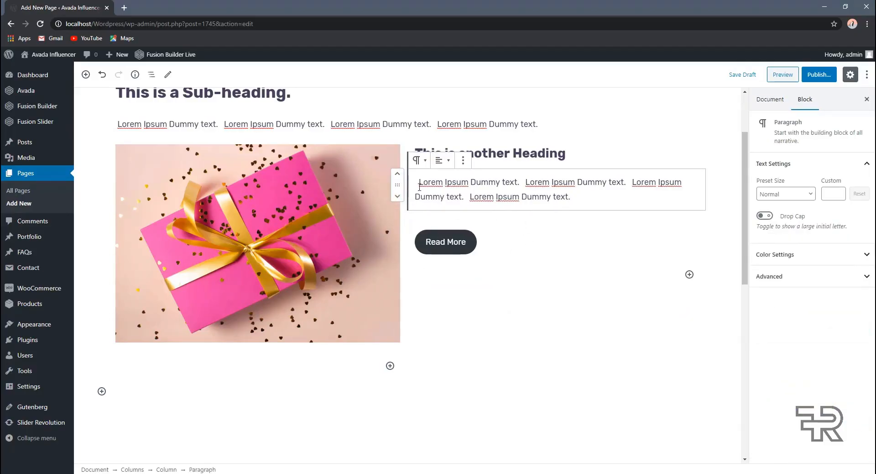
pyautogui.click(449, 196)
pyautogui.press('Delete')
pyautogui.press('Delete')
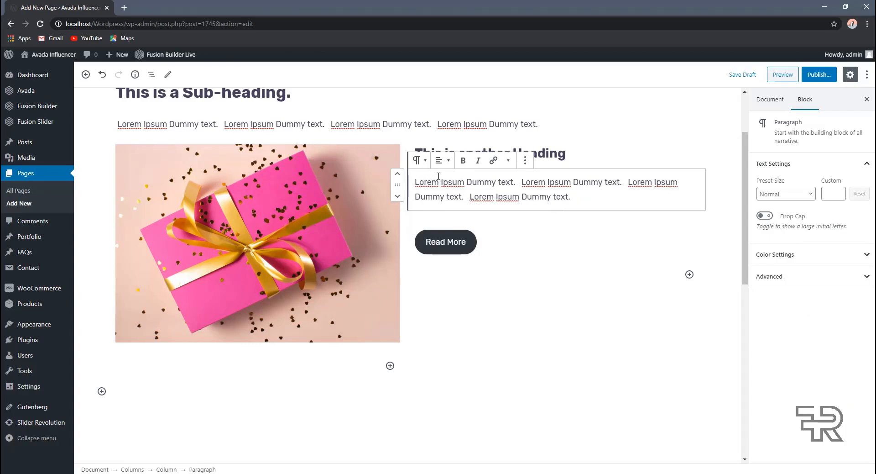
# - Move the second column's paragraph down one place, past the Read More button, and select the button
pyautogui.click(400, 198)
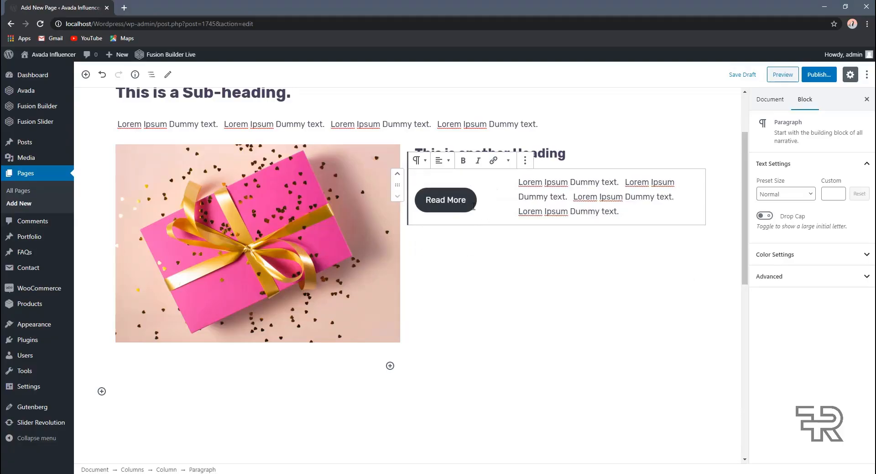
pyautogui.click(460, 192)
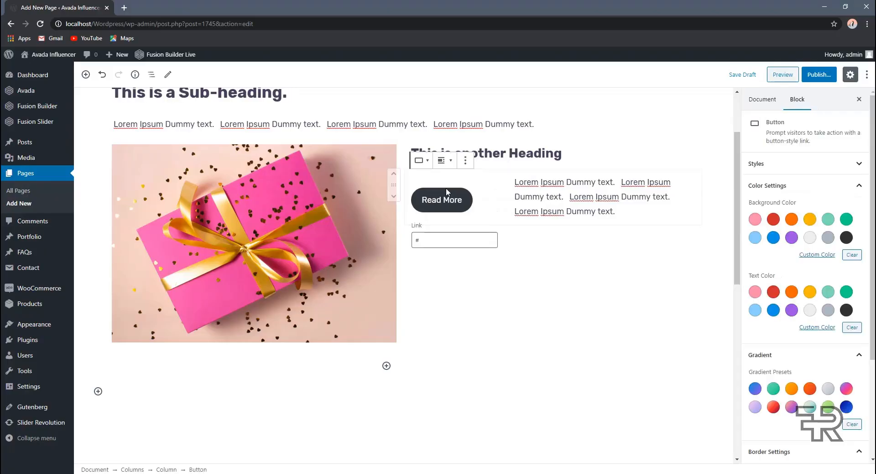
# - Try moving the Read More button below the paragraph and up to the top of the second column, above the heading
pyautogui.click(393, 197)
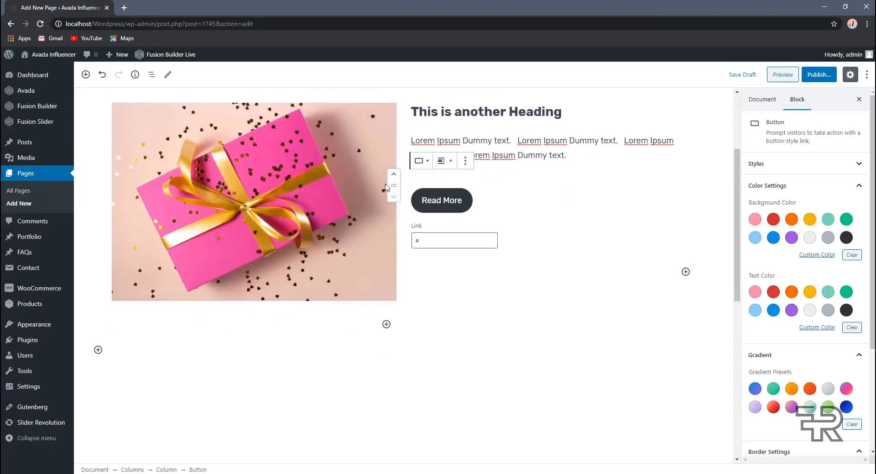
pyautogui.click(393, 174)
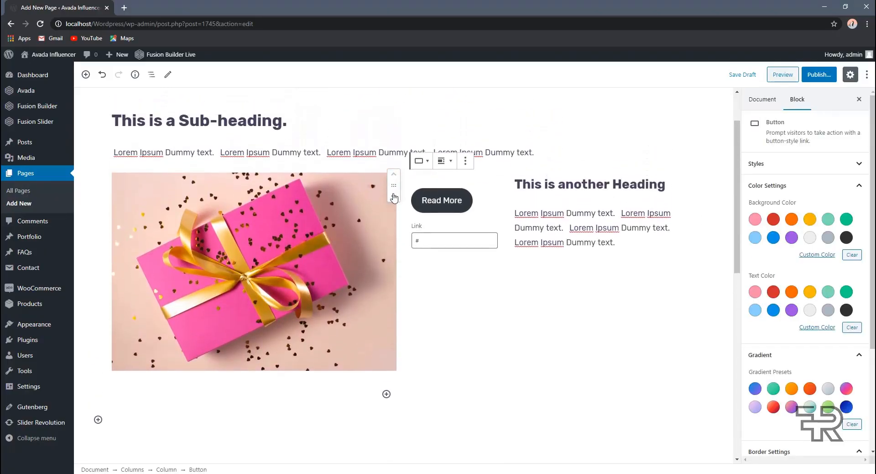
pyautogui.click(393, 198)
pyautogui.click(393, 176)
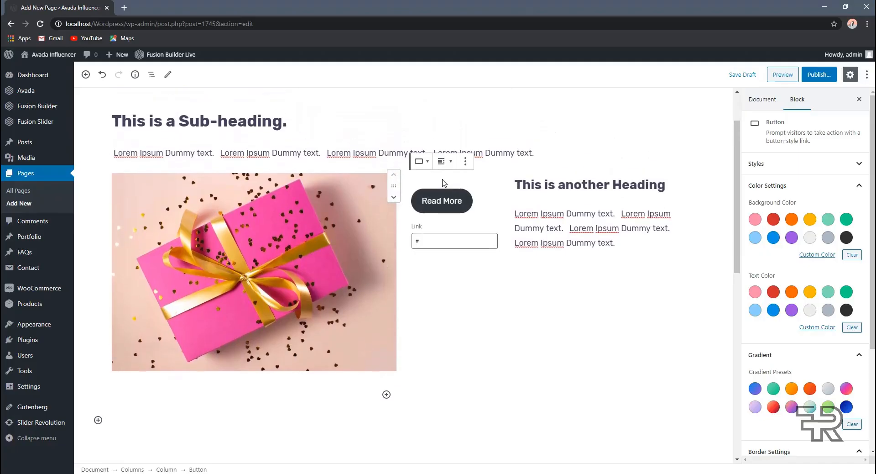
# - Try center and left alignment on the Read More button, and leave it with no alignment set
pyautogui.click(441, 161)
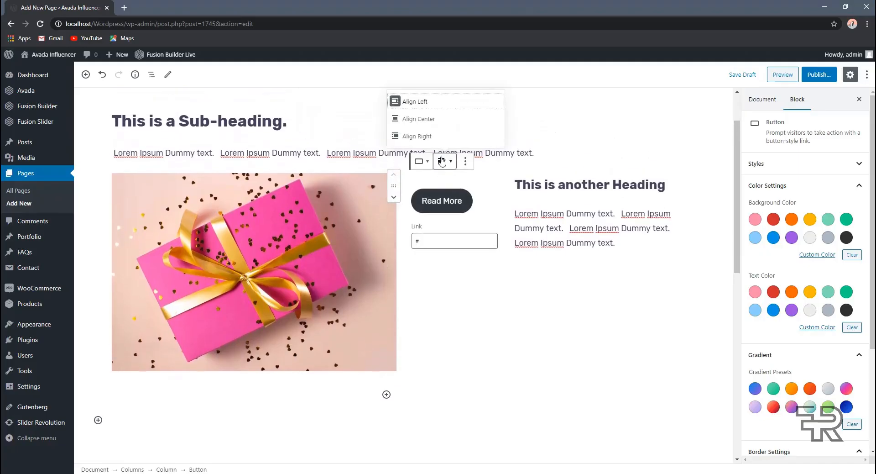
pyautogui.click(424, 121)
pyautogui.click(437, 157)
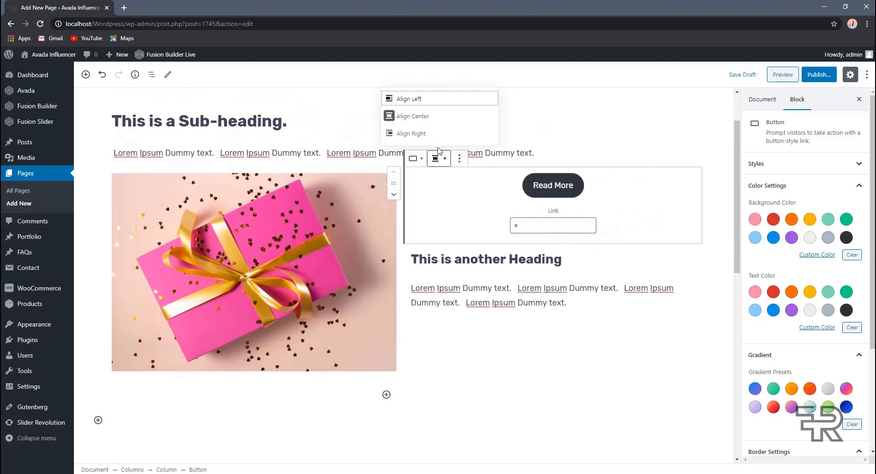
pyautogui.click(417, 103)
pyautogui.click(440, 162)
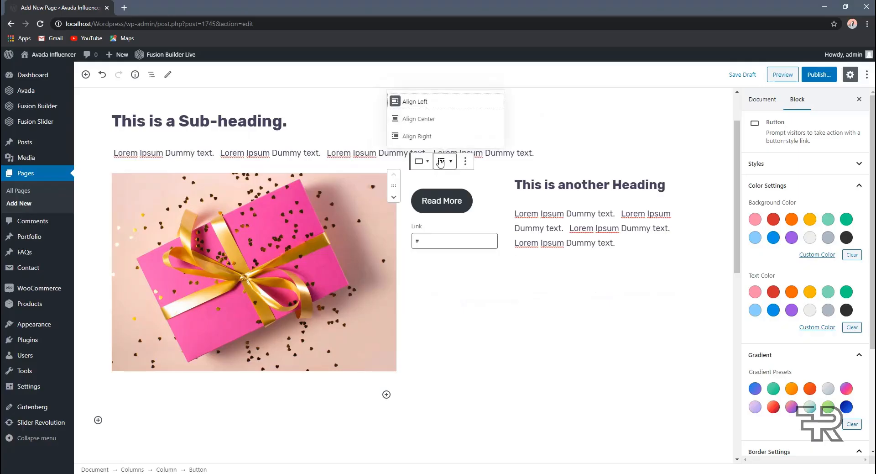
pyautogui.click(426, 116)
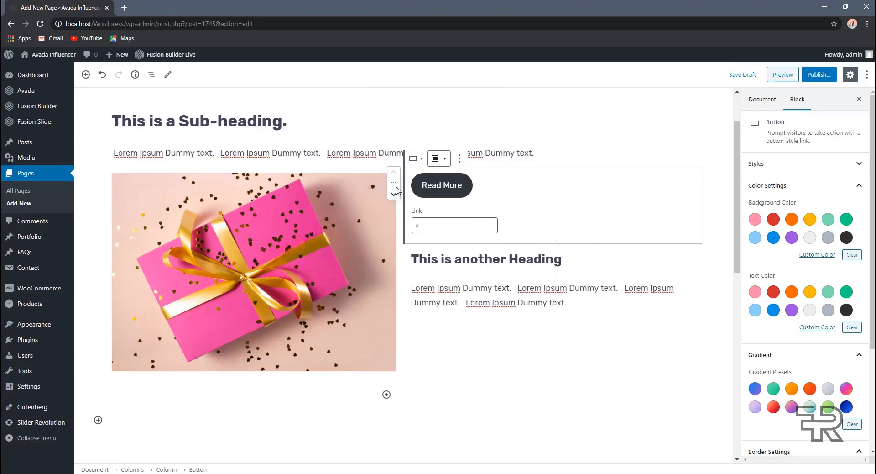
# - Move the Read More button out of the second column and place it beneath the gift image in the first column
pyautogui.moveTo(395, 181); pyautogui.dragTo(397, 204)
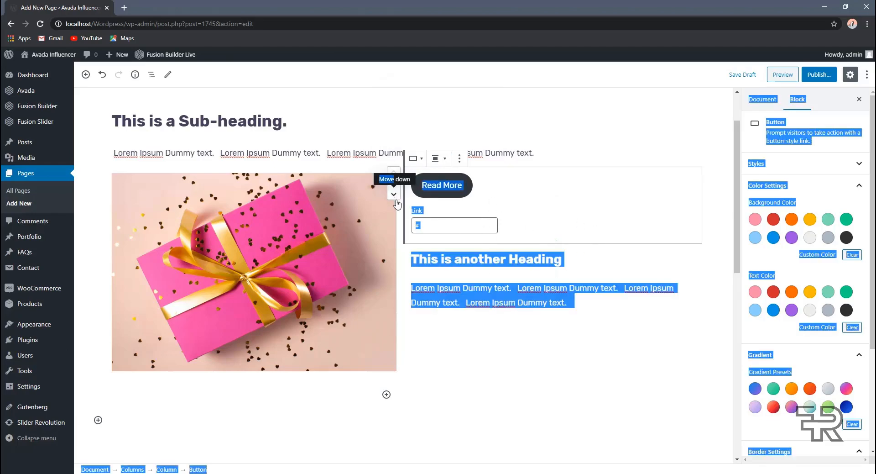
pyautogui.click(443, 336)
pyautogui.moveTo(393, 182); pyautogui.dragTo(144, 377)
pyautogui.moveTo(146, 375); pyautogui.dragTo(163, 368)
pyautogui.scroll(-2, 214, 292)
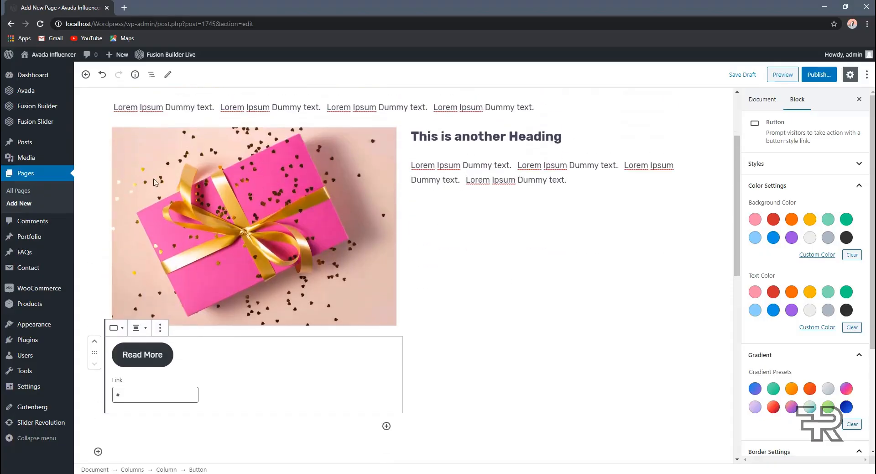
# - Hide the Read More button's block settings and show them again
pyautogui.click(160, 328)
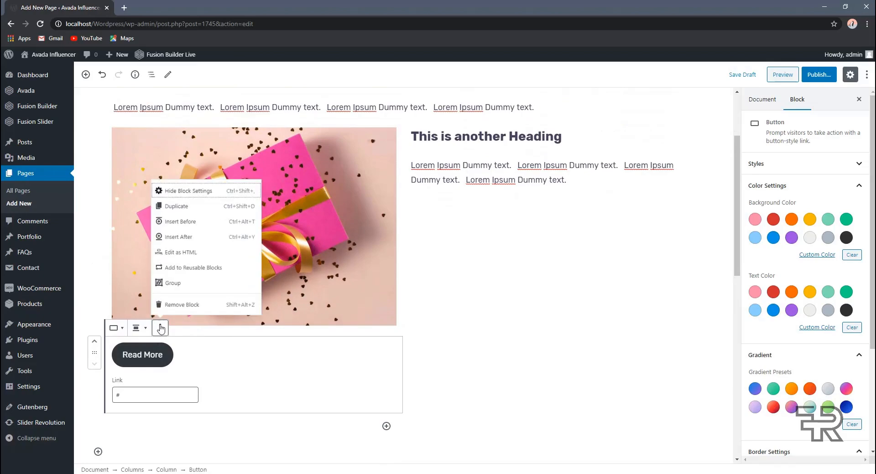
pyautogui.click(191, 349)
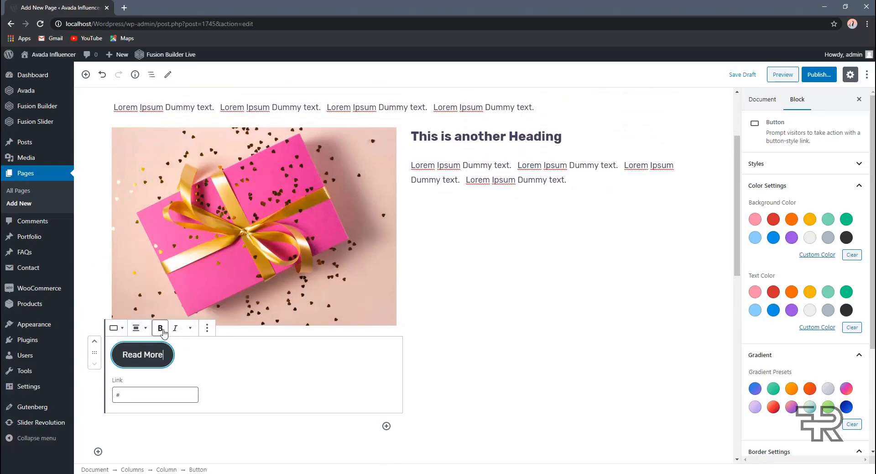
pyautogui.click(207, 329)
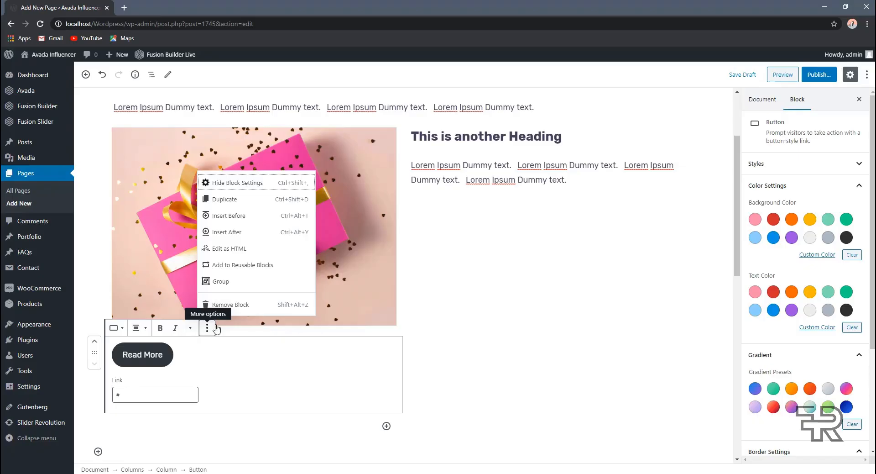
pyautogui.click(248, 185)
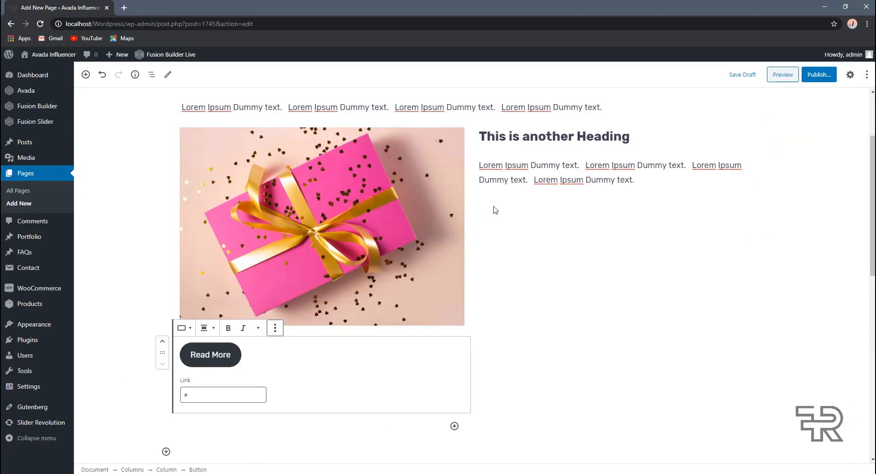
pyautogui.click(850, 74)
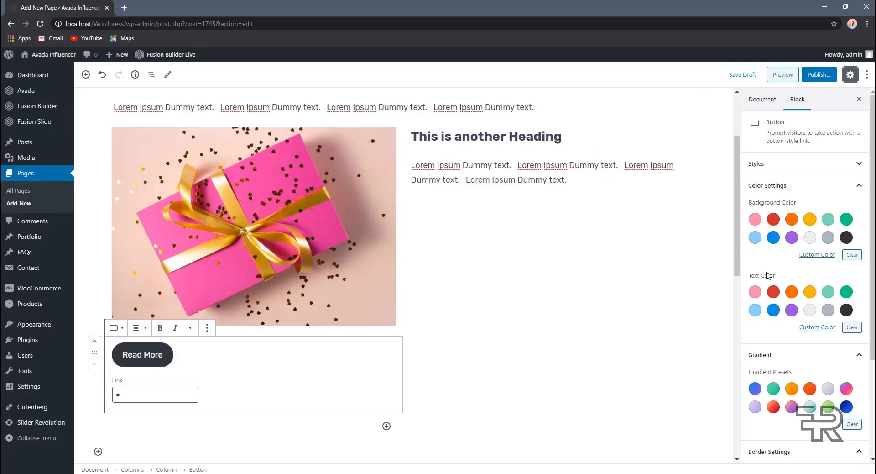
# - Apply the Outline style to the Read More button and set the default button style to Outline
pyautogui.click(169, 351)
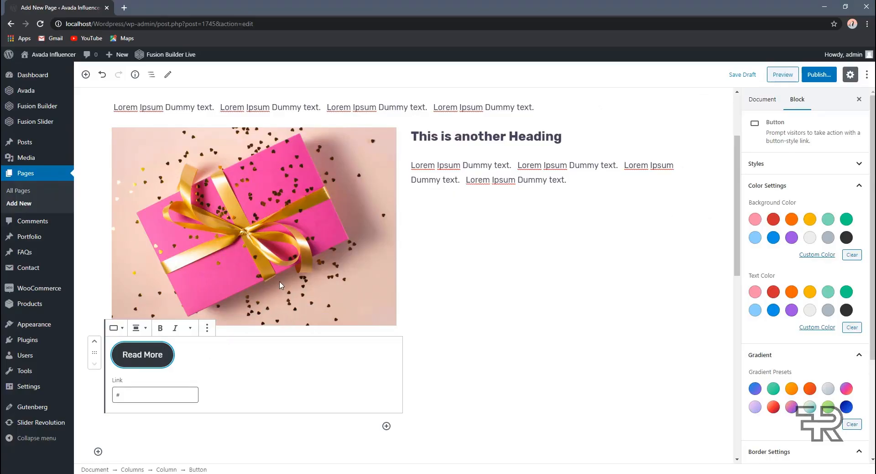
pyautogui.click(266, 353)
pyautogui.click(825, 170)
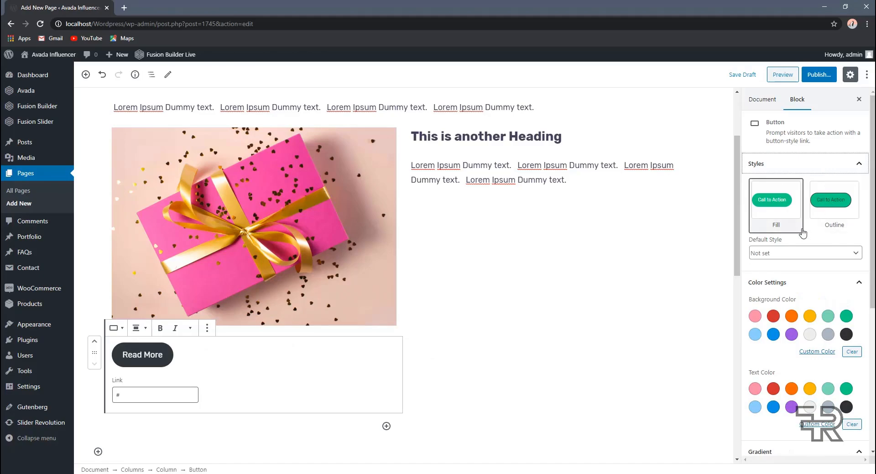
pyautogui.click(837, 217)
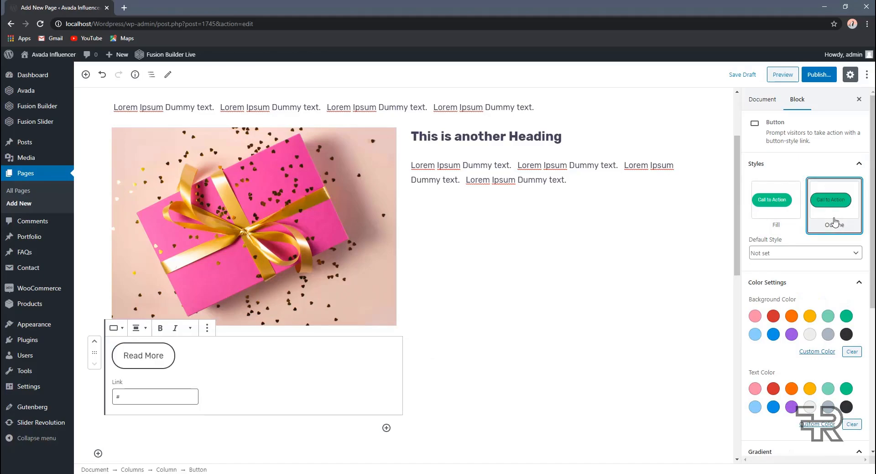
pyautogui.click(781, 254)
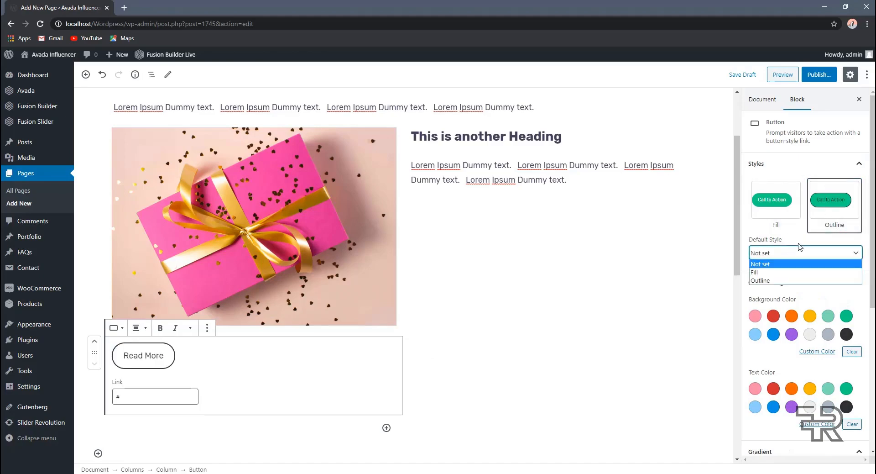
pyautogui.click(774, 272)
pyautogui.click(784, 254)
pyautogui.click(784, 280)
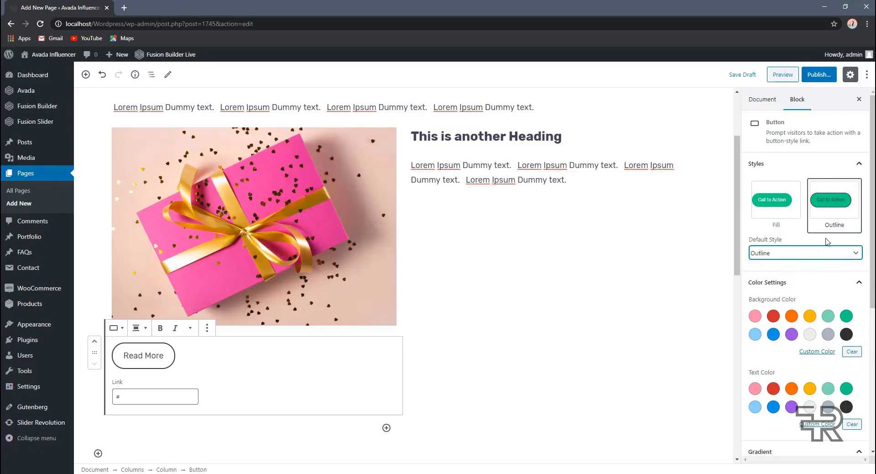
# - Try light gray, orange, red and purple background colors on the Read More button
pyautogui.scroll(-1, 803, 251)
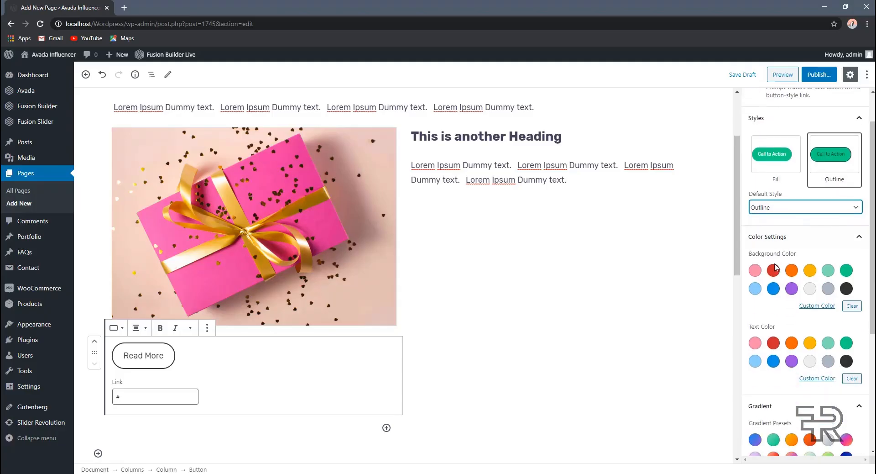
pyautogui.click(810, 288)
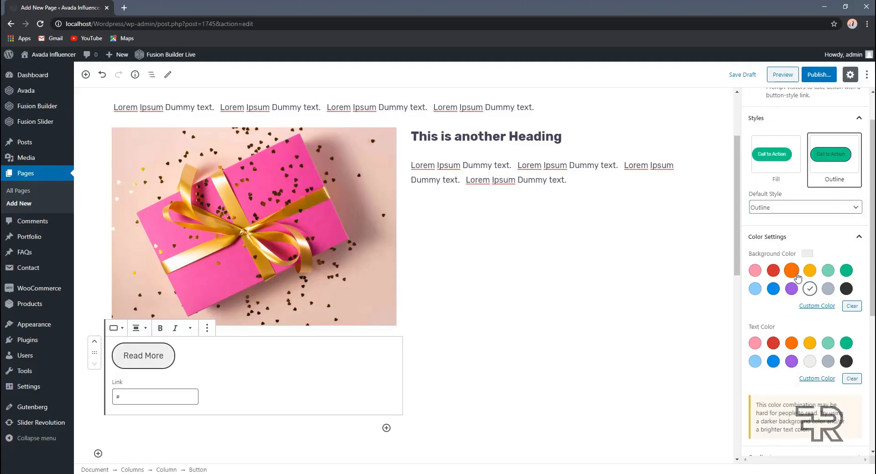
pyautogui.click(794, 272)
pyautogui.click(777, 272)
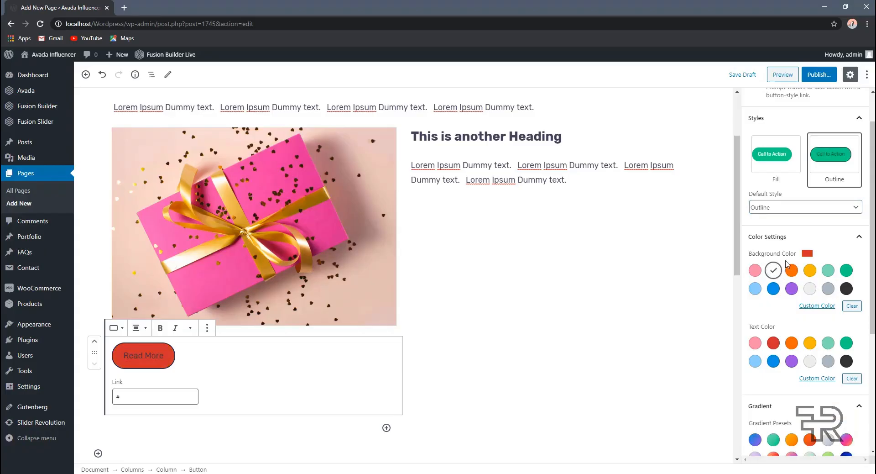
pyautogui.click(791, 288)
# - Try light gray text on the Read More button, clear it, and set a custom white text color
pyautogui.scroll(-1, 827, 260)
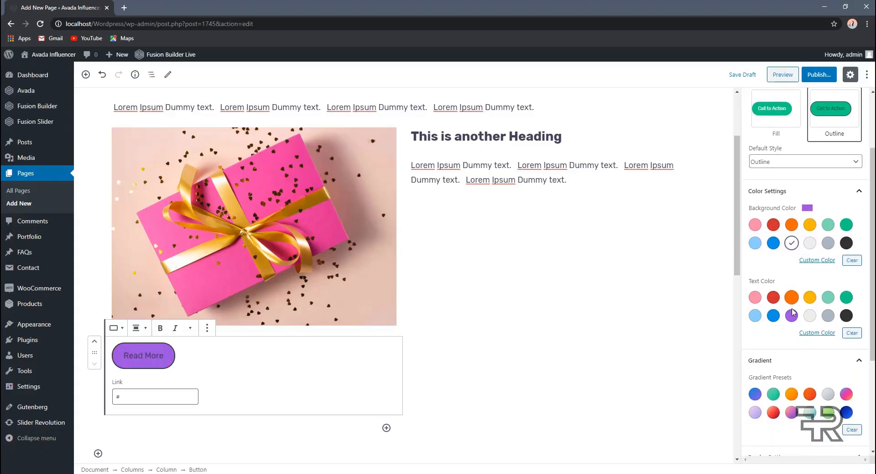
pyautogui.click(810, 315)
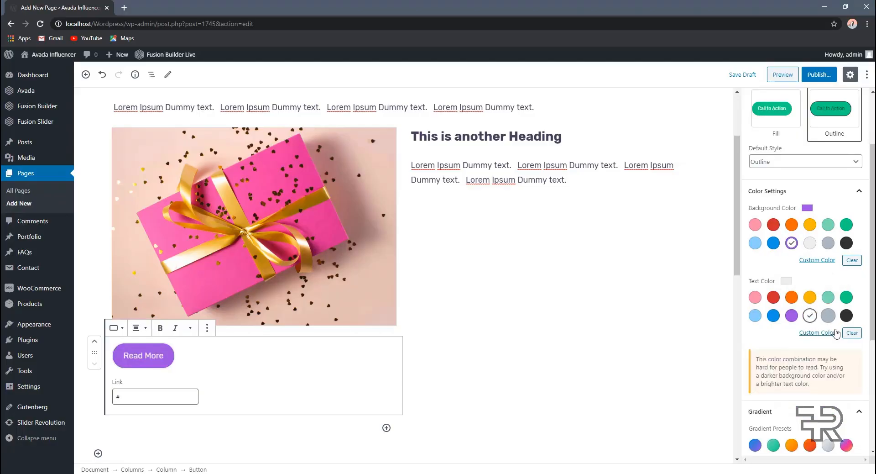
pyautogui.click(850, 332)
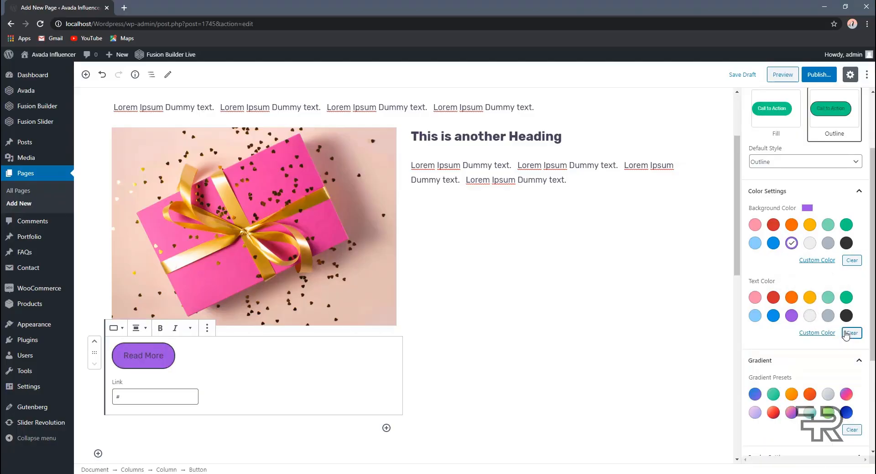
pyautogui.click(810, 334)
pyautogui.moveTo(787, 371); pyautogui.dragTo(751, 336)
pyautogui.click(786, 335)
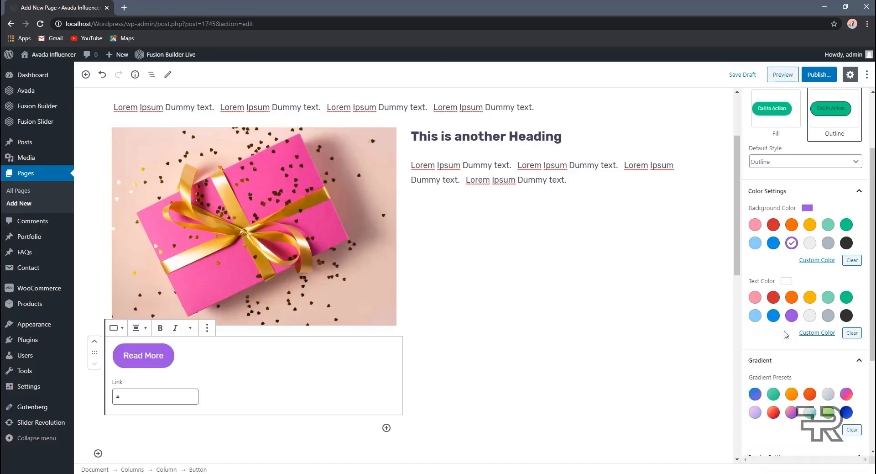
# - Try the blue-to-purple and green gradient presets on the Read More button
pyautogui.scroll(-3, 791, 329)
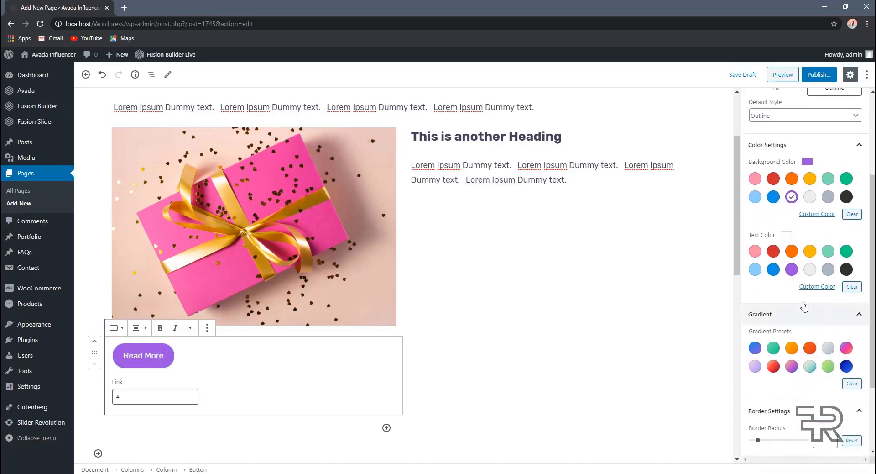
pyautogui.click(755, 303)
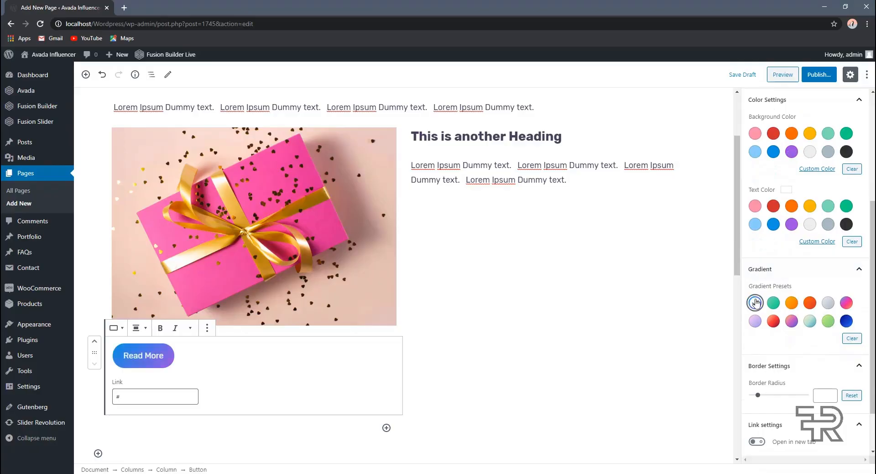
pyautogui.click(774, 304)
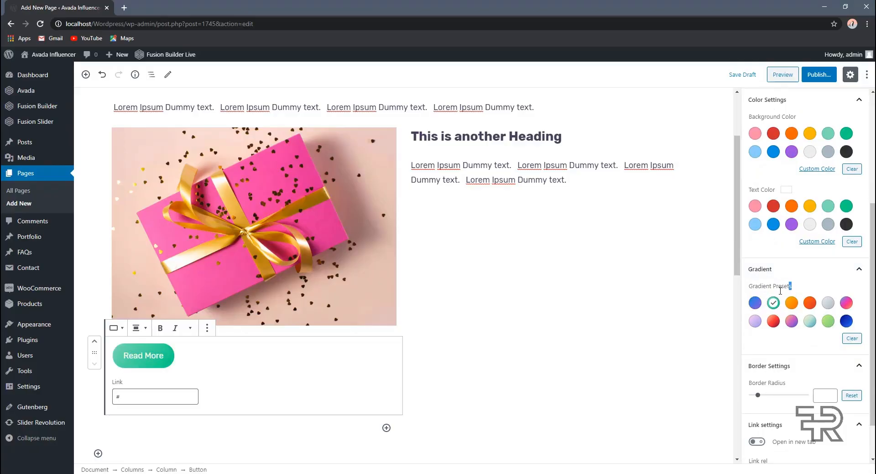
# - Try purple and dark gray background colors on the gradient-filled Read More button, and clear both its background color and its gradient
pyautogui.scroll(1, 787, 299)
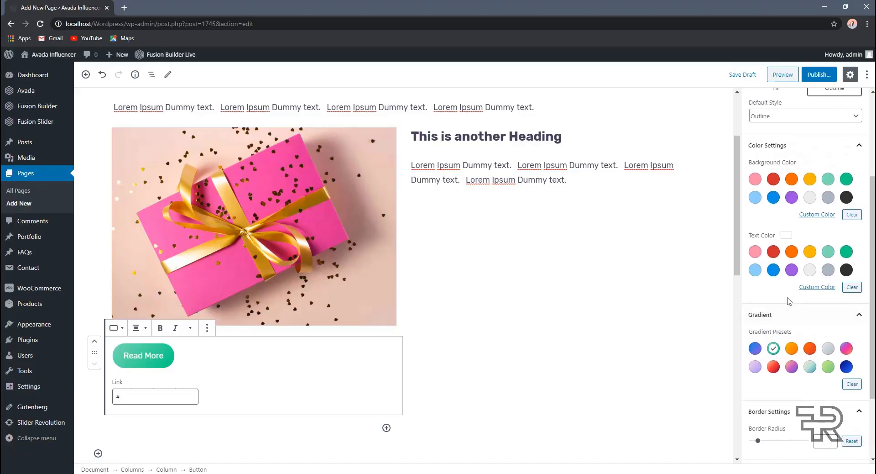
pyautogui.scroll(1, 785, 309)
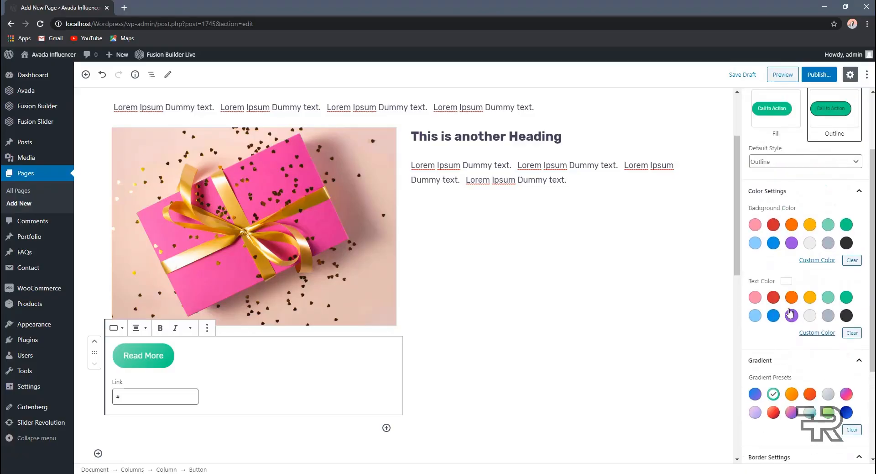
pyautogui.click(791, 243)
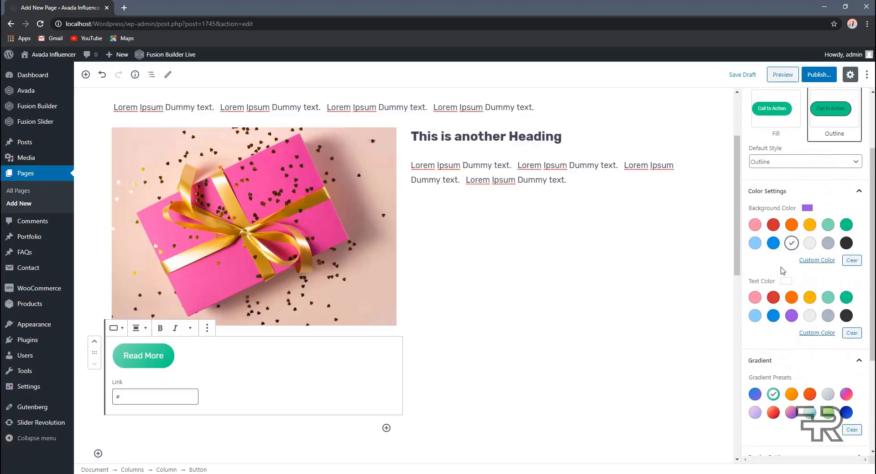
pyautogui.scroll(-2, 794, 256)
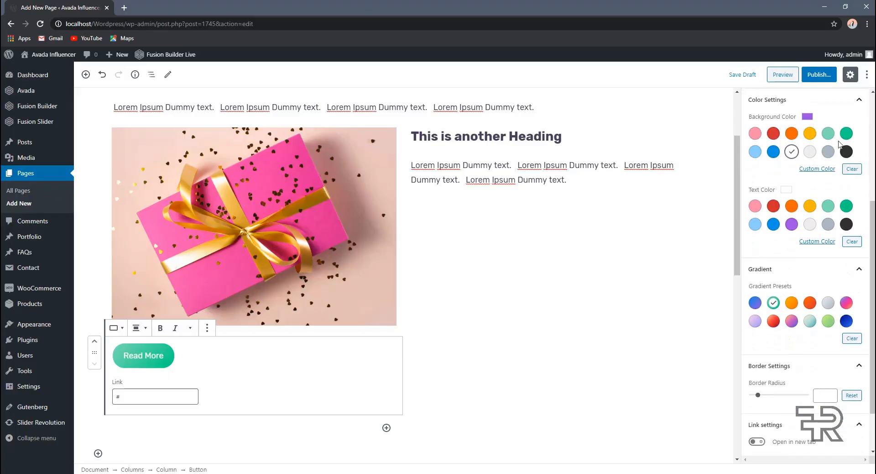
pyautogui.click(850, 155)
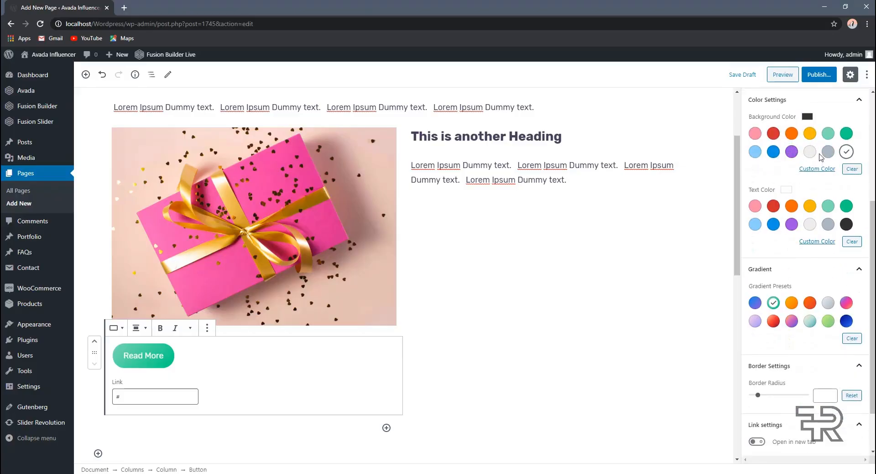
pyautogui.click(847, 153)
pyautogui.click(839, 154)
pyautogui.click(849, 340)
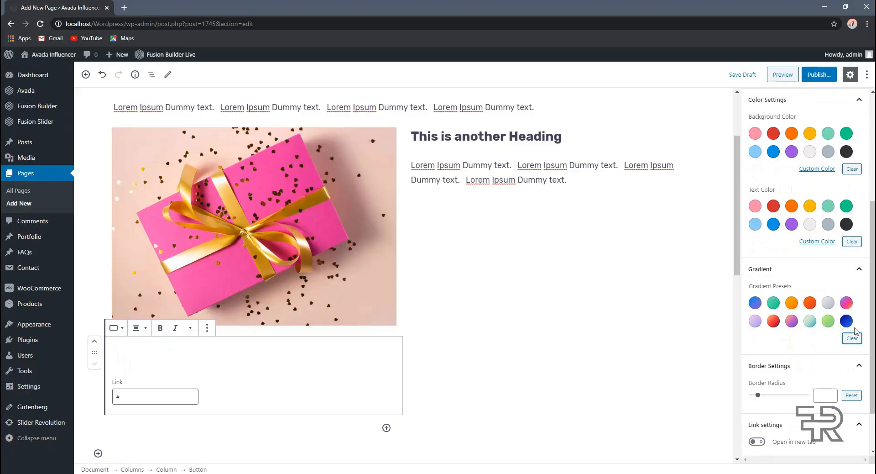
# - Give the Read More button the dark gray background color and set its border radius to 5
pyautogui.click(848, 152)
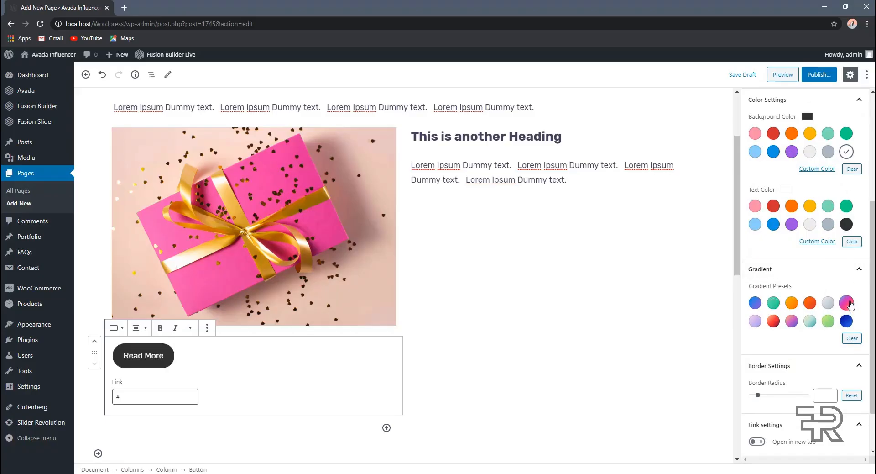
pyautogui.scroll(-1, 841, 296)
pyautogui.moveTo(757, 337); pyautogui.dragTo(772, 338)
pyautogui.write('5')
pyautogui.click(785, 348)
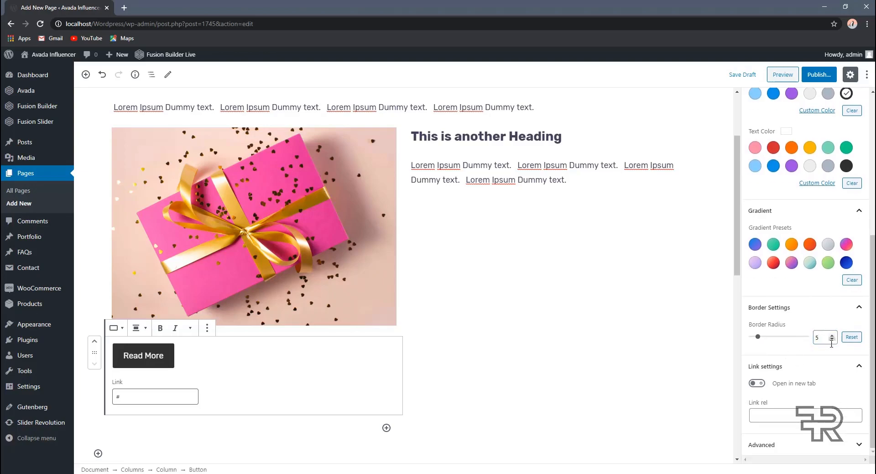
# - Set the Read More button's link to open in a new tab
pyautogui.click(755, 384)
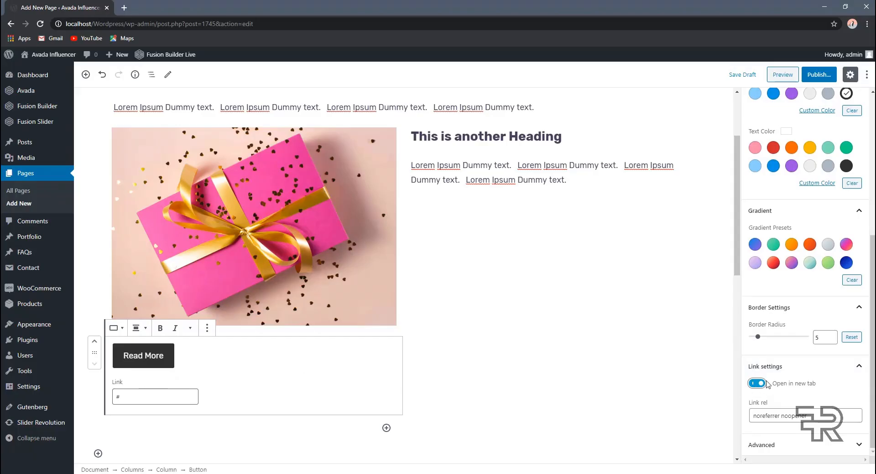
pyautogui.click(768, 415)
# - Try adding the CSS class custom-btn after is-style-outline on the Read More button, and remove it again
pyautogui.click(812, 440)
pyautogui.click(808, 424)
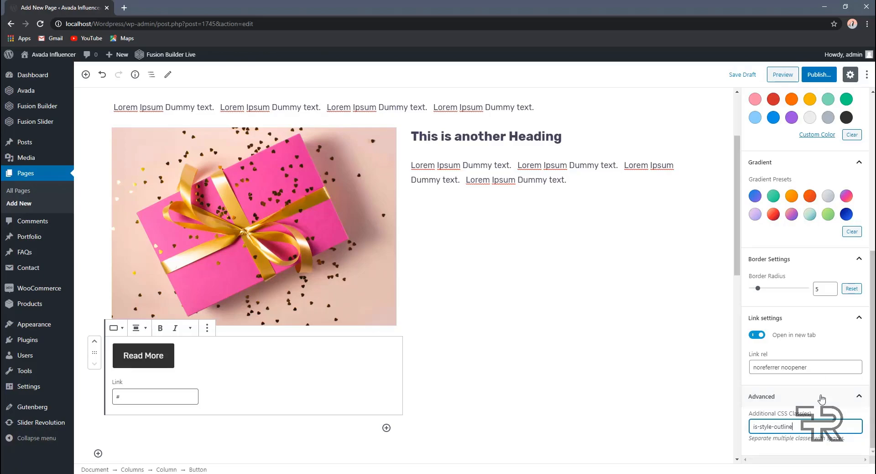
pyautogui.moveTo(823, 430); pyautogui.dragTo(758, 428)
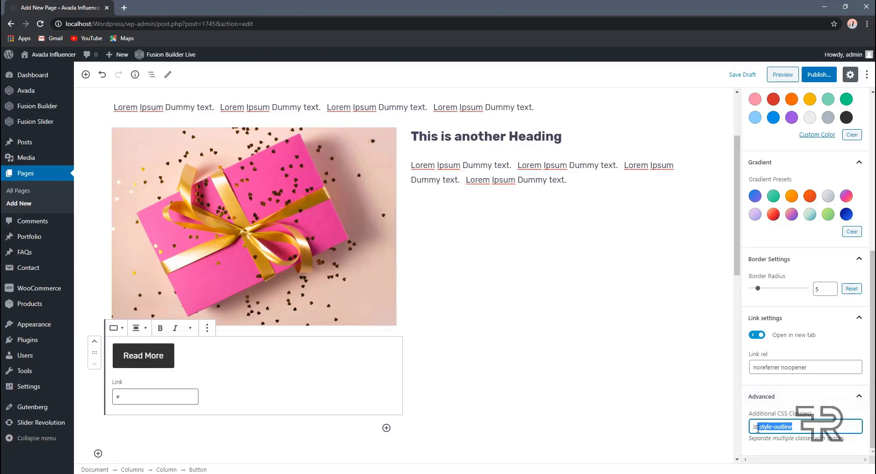
pyautogui.click(813, 426)
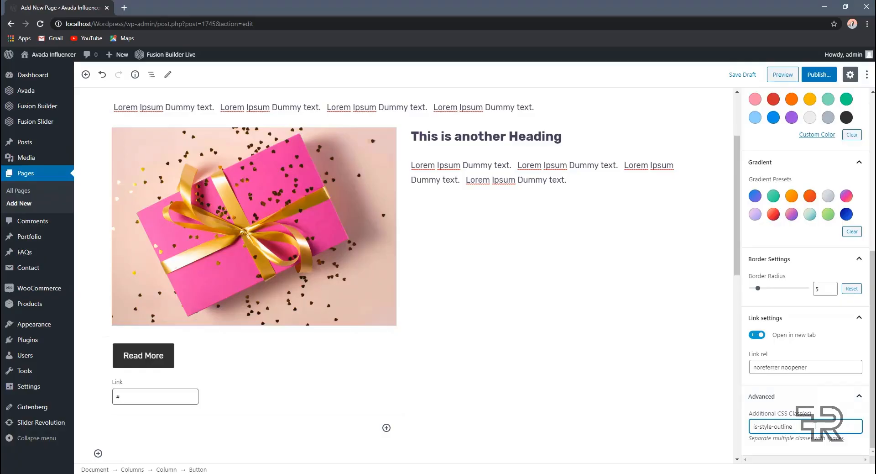
pyautogui.write('custom-btn')
pyautogui.moveTo(826, 427); pyautogui.dragTo(792, 434)
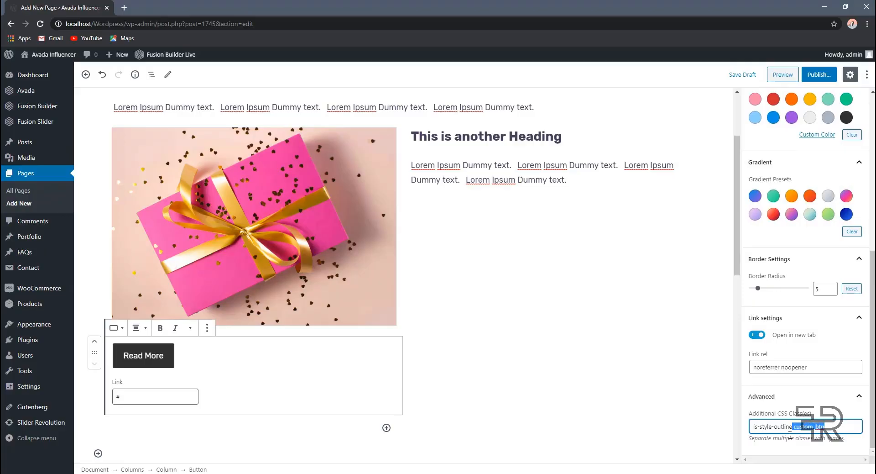
pyautogui.click(796, 427)
pyautogui.moveTo(824, 427); pyautogui.dragTo(801, 428)
pyautogui.press('BackSpace')
pyautogui.press('BackSpace')
pyautogui.press('BackSpace')
# - Review the sub-heading, paragraphs, image column and Read More button in the page editor
pyautogui.scroll(-2, 657, 342)
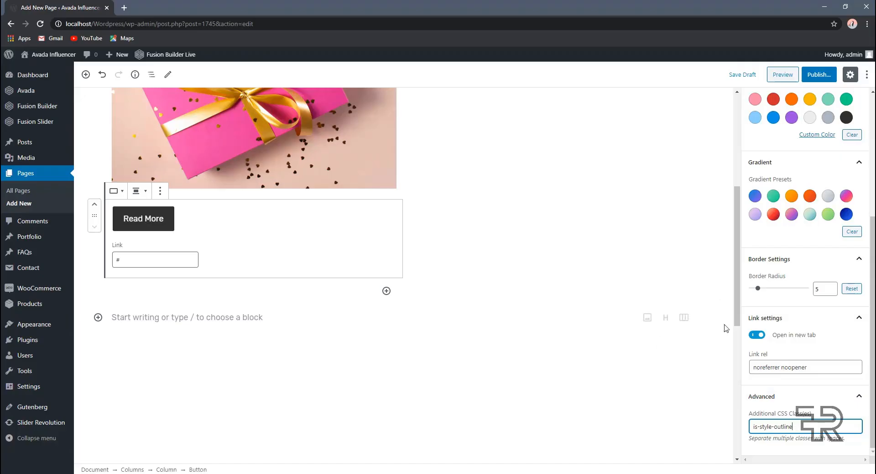
pyautogui.scroll(2, 636, 299)
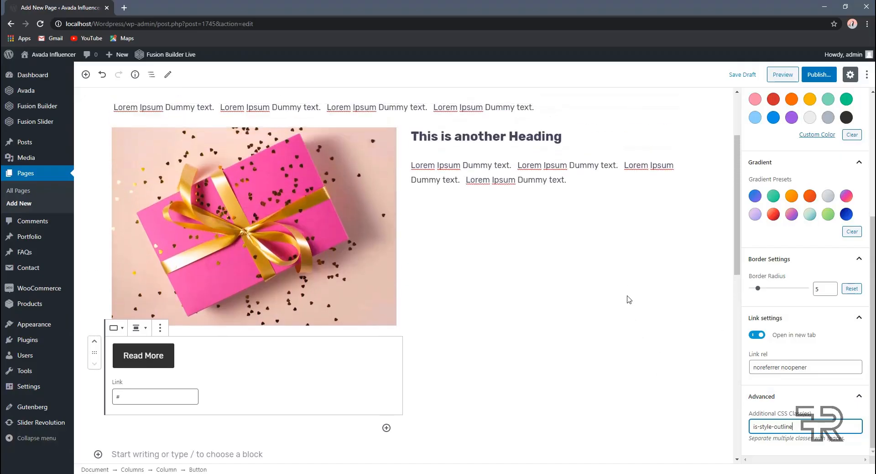
pyautogui.scroll(1, 536, 270)
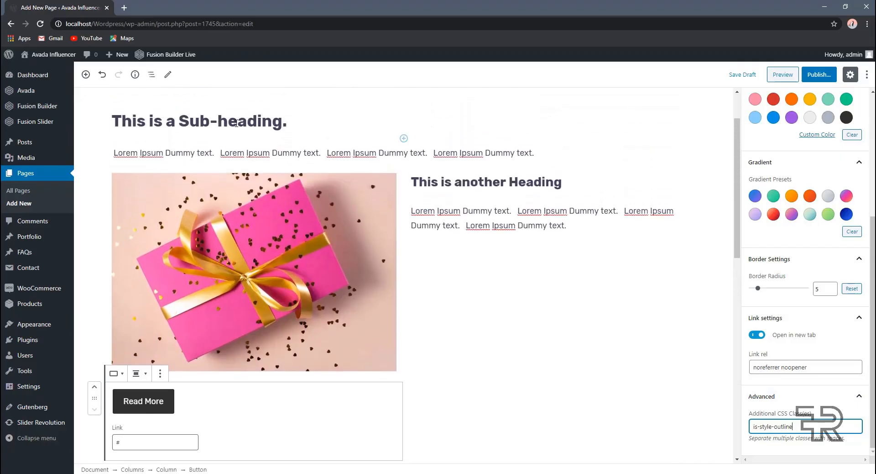
pyautogui.click(268, 155)
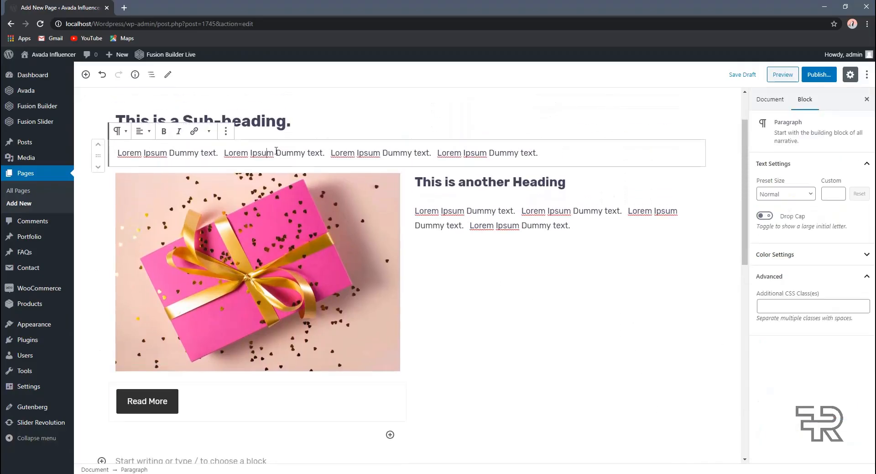
pyautogui.click(453, 184)
pyautogui.click(487, 210)
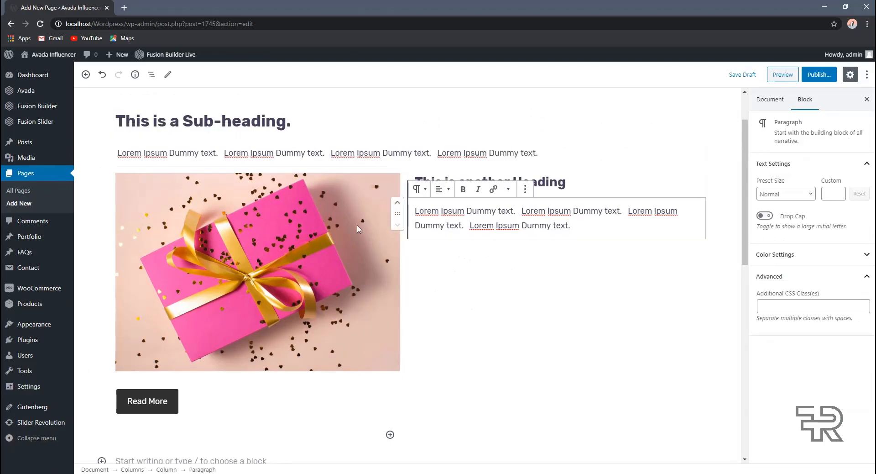
pyautogui.scroll(-1, 504, 207)
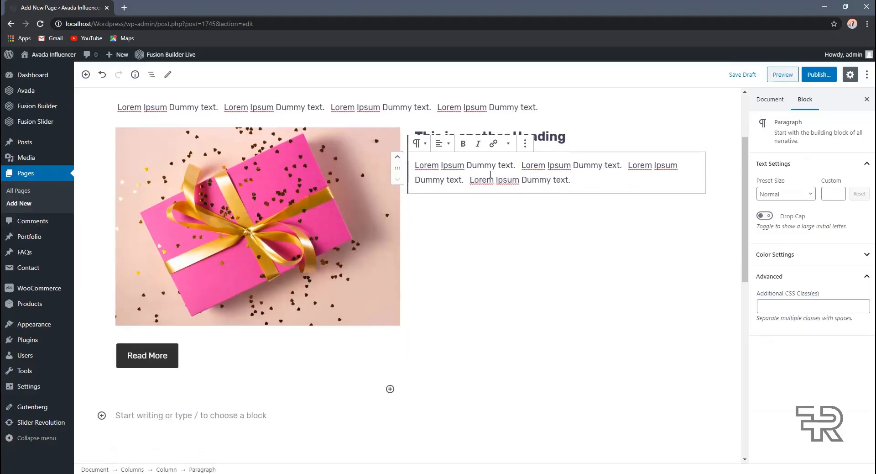
pyautogui.scroll(-1, 438, 264)
pyautogui.scroll(2, 458, 273)
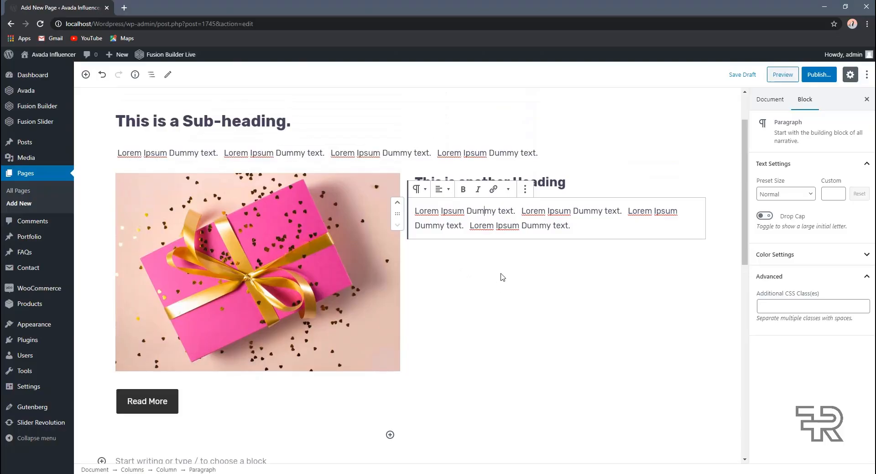
# - Publish the Gutenberg Page and open its permalink in a new browser tab
pyautogui.click(820, 77)
pyautogui.click(817, 76)
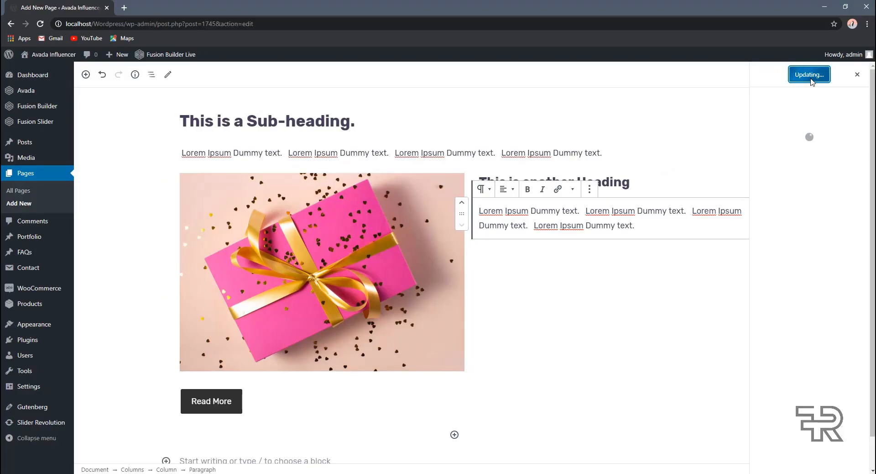
pyautogui.click(308, 123)
pyautogui.scroll(2, 309, 123)
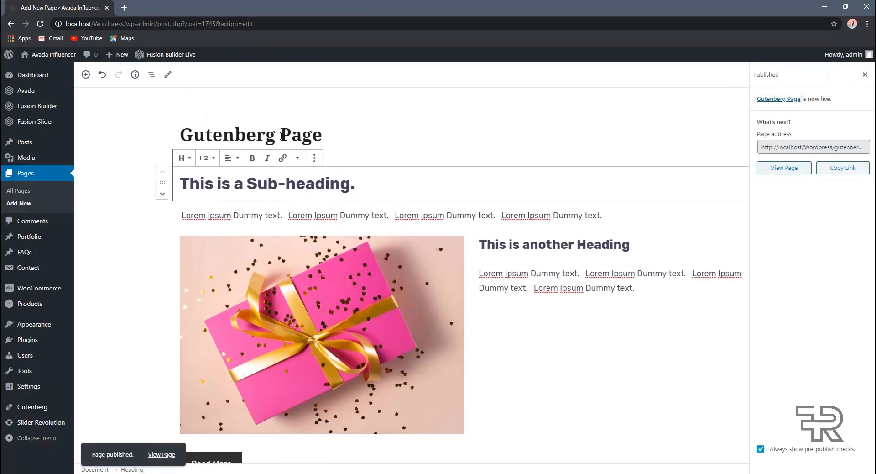
pyautogui.click(282, 136)
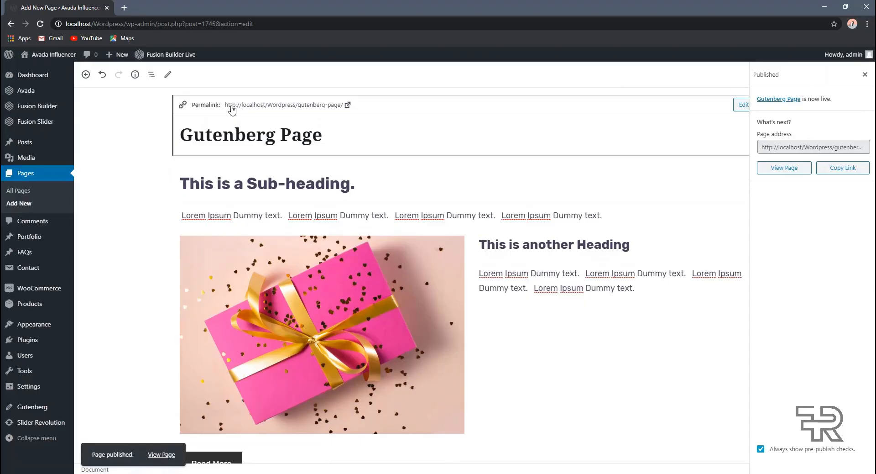
pyautogui.click(348, 106)
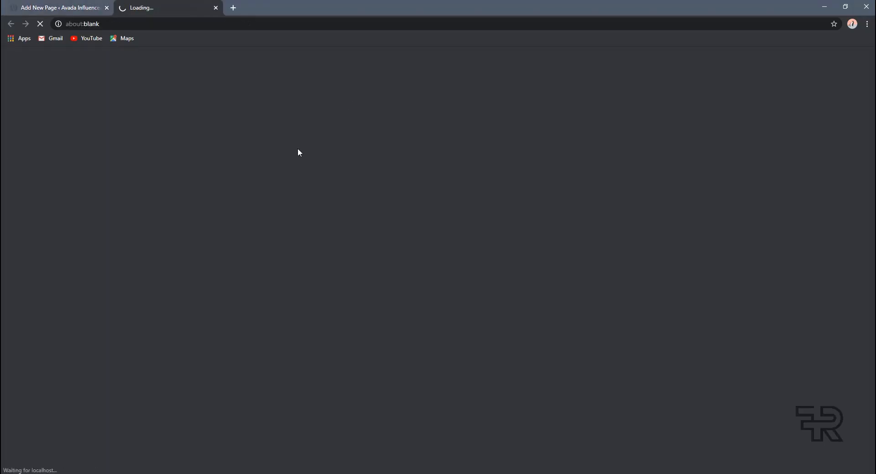
pyautogui.click(95, 2)
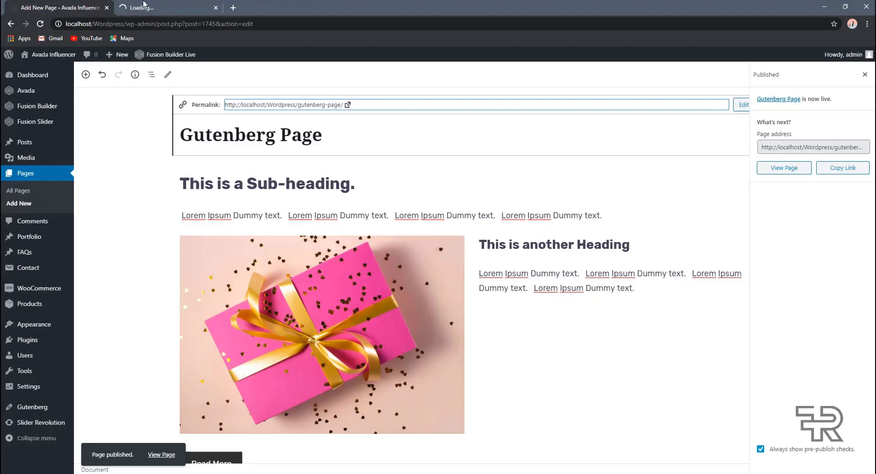
pyautogui.click(168, 3)
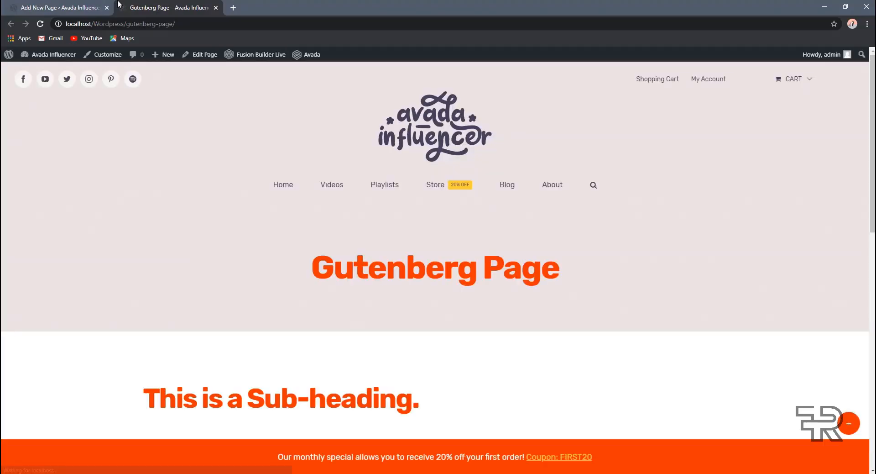
# - Examine the published page's title, sub-heading, image columns and Read More button
pyautogui.scroll(-1, 283, 168)
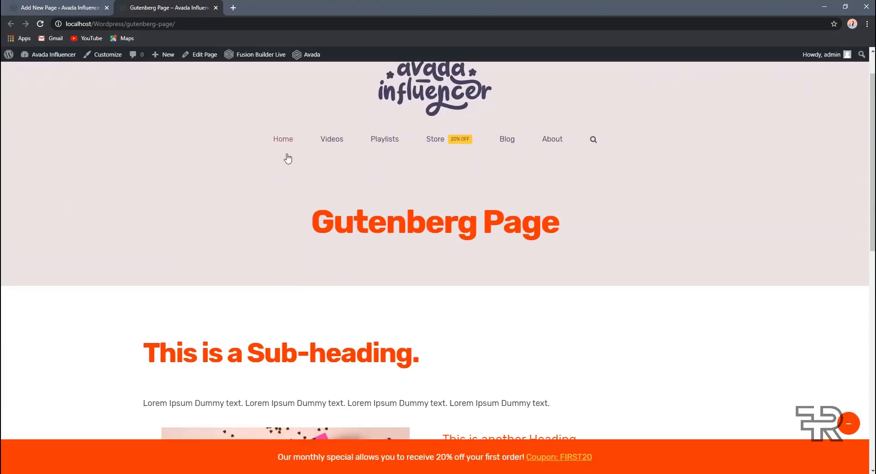
pyautogui.scroll(-3, 292, 187)
pyautogui.scroll(-5, 292, 187)
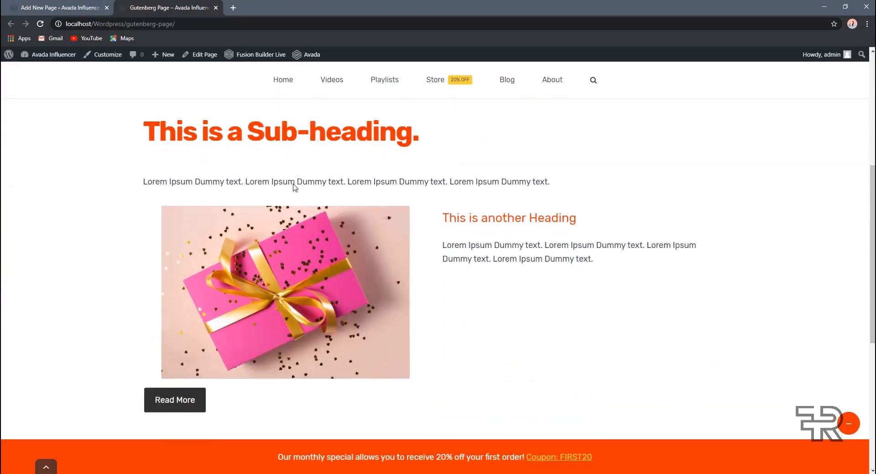
pyautogui.scroll(1, 411, 214)
pyautogui.scroll(-1, 438, 237)
pyautogui.scroll(2, 438, 237)
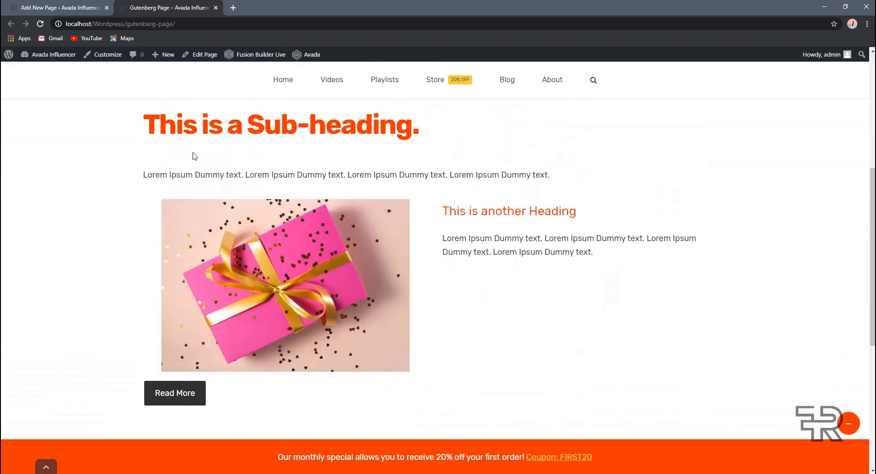
pyautogui.scroll(1, 198, 172)
pyautogui.moveTo(413, 177); pyautogui.dragTo(201, 195)
pyautogui.click(230, 164)
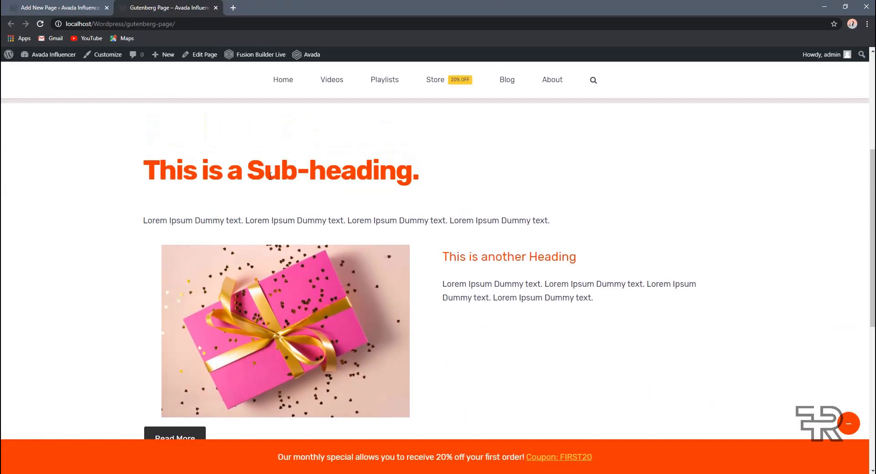
pyautogui.scroll(4, 477, 199)
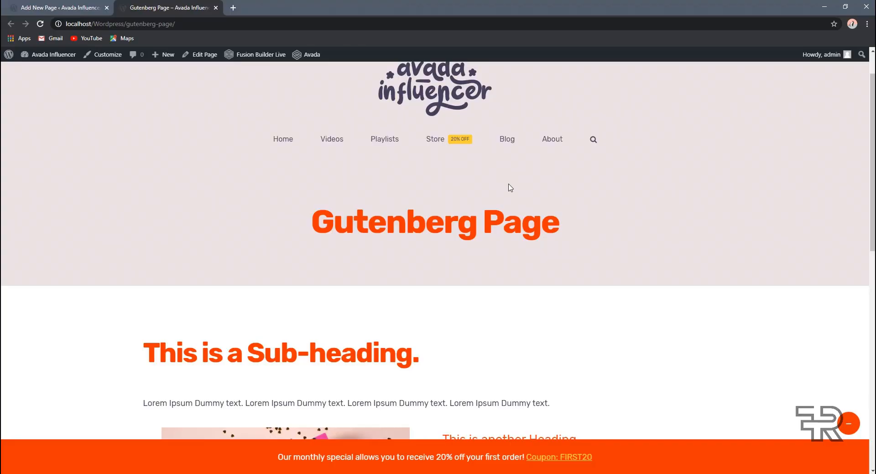
# - Inspect the styling of the sub-heading and the "This is another Heading" text on the published page
pyautogui.scroll(-3, 504, 185)
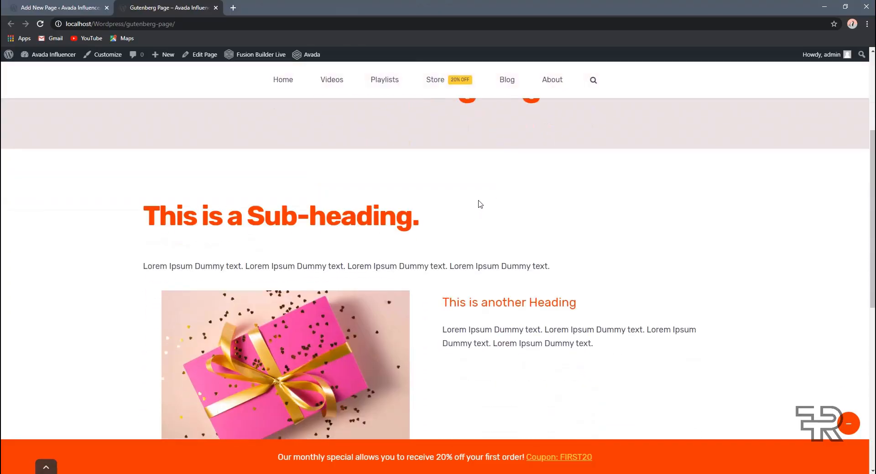
pyautogui.moveTo(413, 218); pyautogui.dragTo(178, 227)
pyautogui.click(216, 218)
pyautogui.moveTo(575, 303); pyautogui.dragTo(456, 302)
pyautogui.click(456, 303)
pyautogui.moveTo(418, 219); pyautogui.dragTo(270, 220)
pyautogui.click(305, 220)
pyautogui.scroll(-4, 420, 235)
pyautogui.scroll(3, 288, 265)
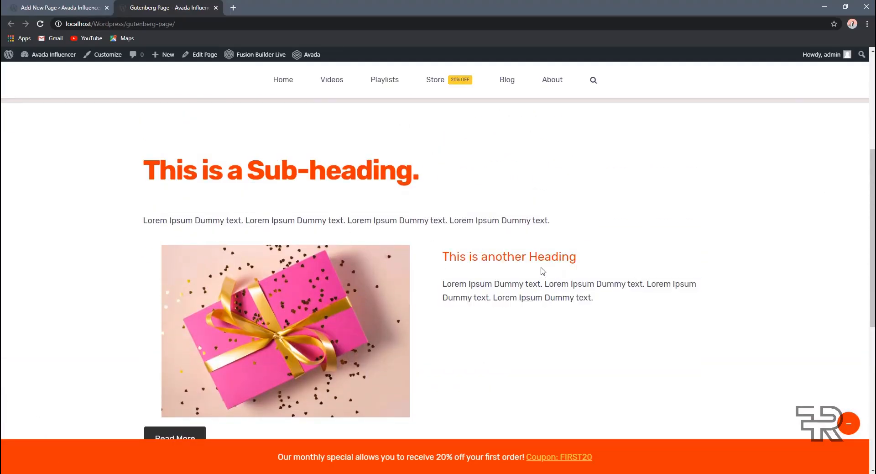
# - Compare the page title and both headings in the page editor with their appearance on the published page
pyautogui.click(83, 6)
pyautogui.click(377, 136)
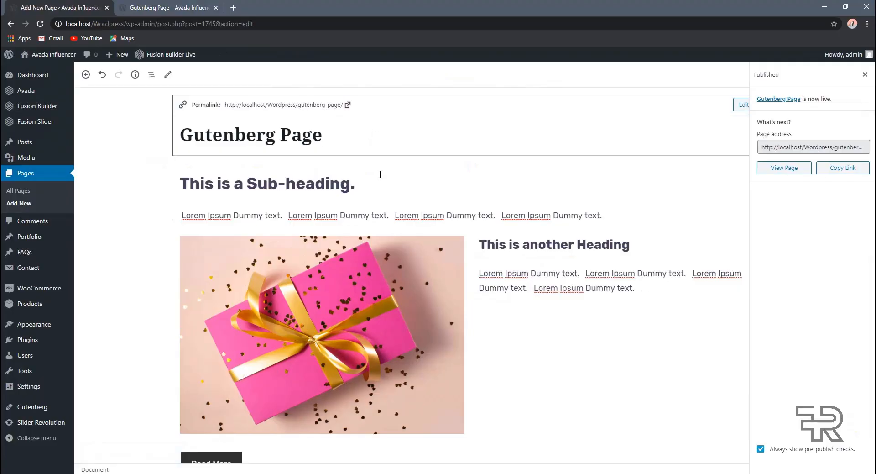
pyautogui.click(369, 187)
pyautogui.click(513, 244)
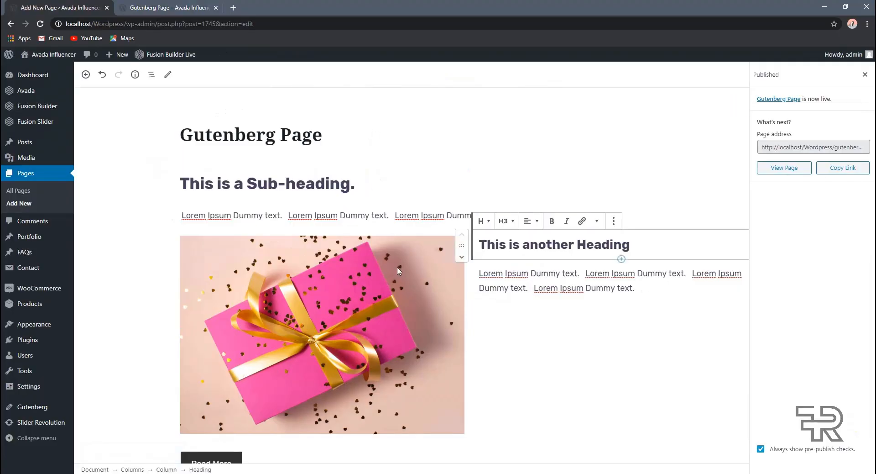
pyautogui.click(160, 5)
pyautogui.scroll(-2, 465, 211)
pyautogui.scroll(2, 487, 212)
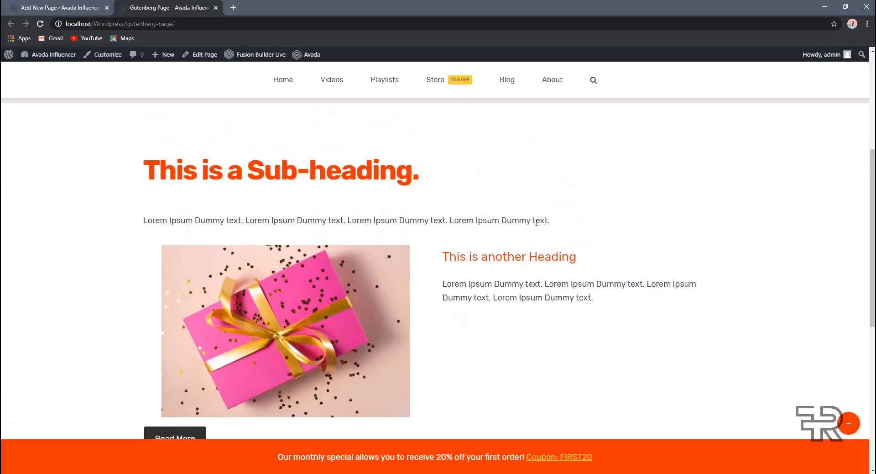
pyautogui.click(95, 4)
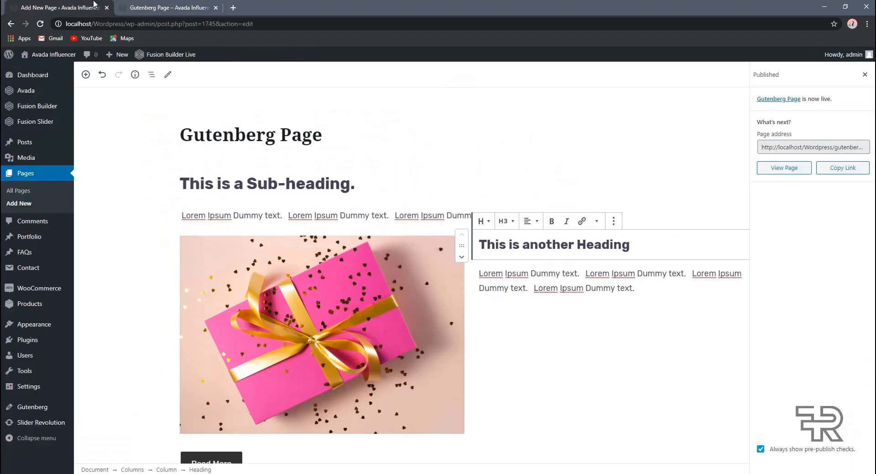
pyautogui.click(257, 136)
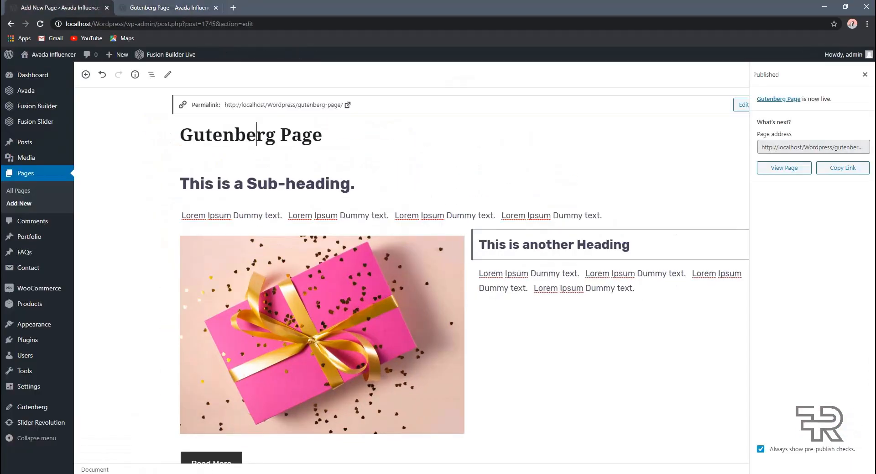
pyautogui.click(353, 134)
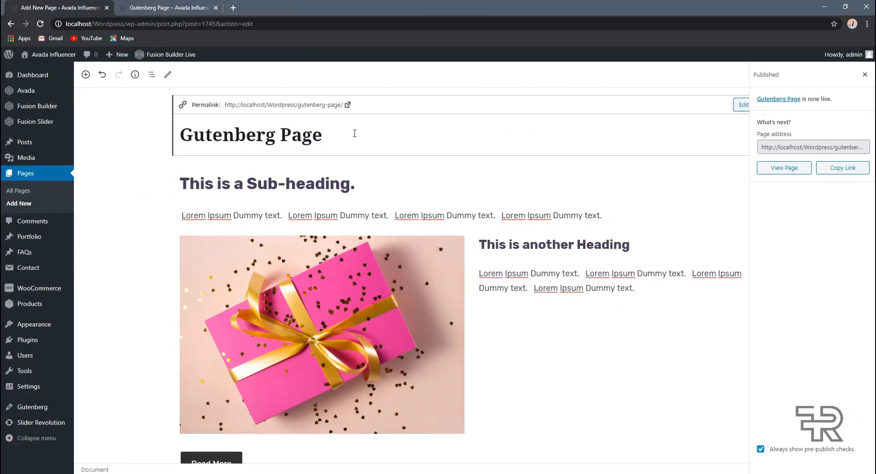